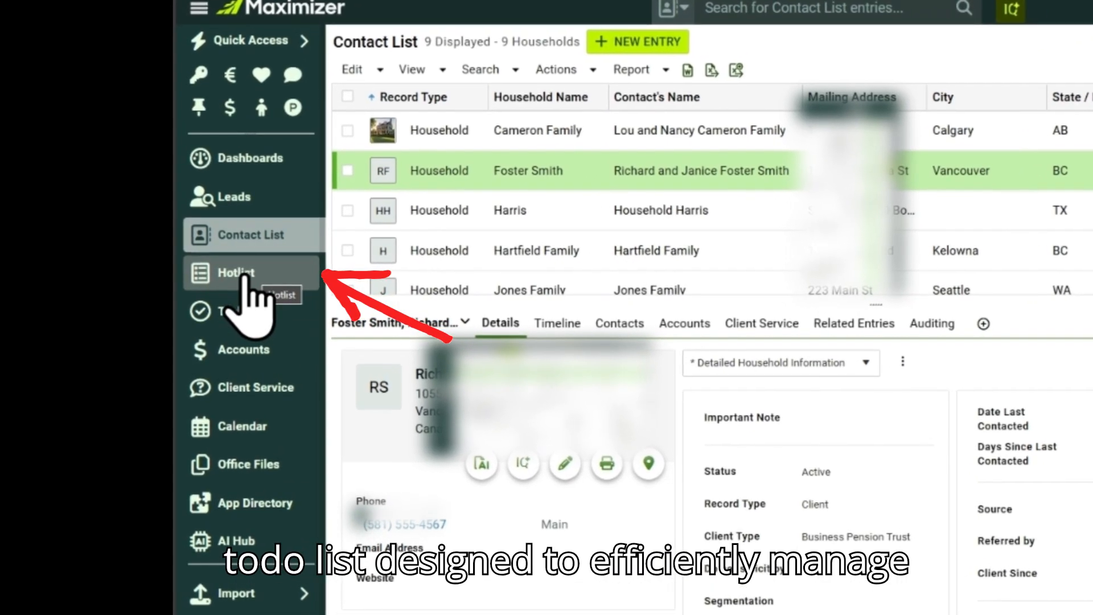
Step: Open the Hotlist and look through the scheduled tasks
{"action": "left_click", "coordinate": [251, 277]}
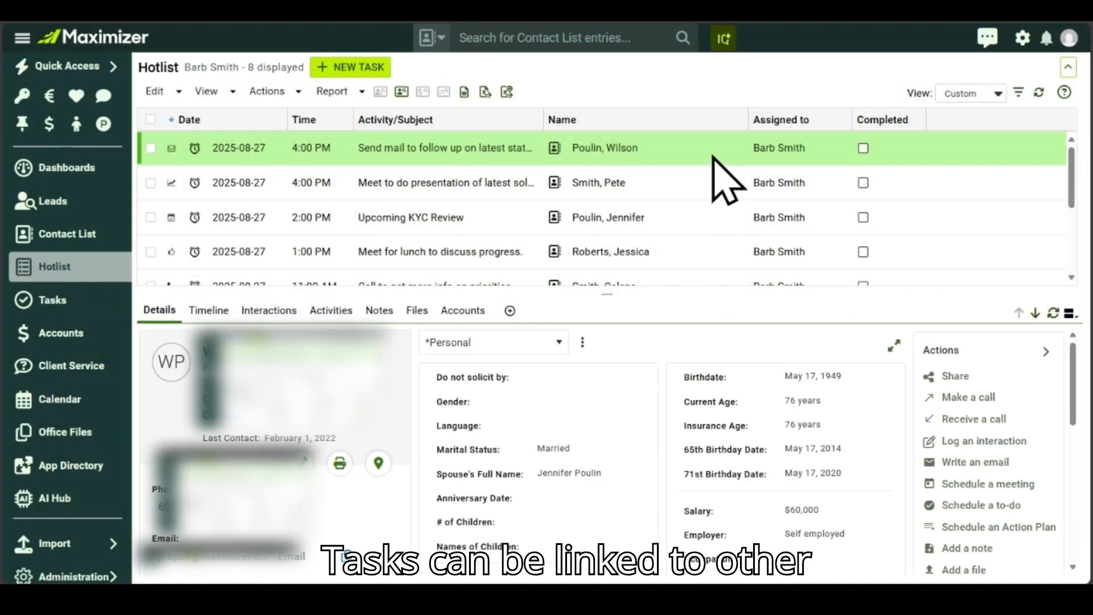
{"action": "scroll", "coordinate": [726, 180], "scroll_direction": "down", "scroll_amount": 2}
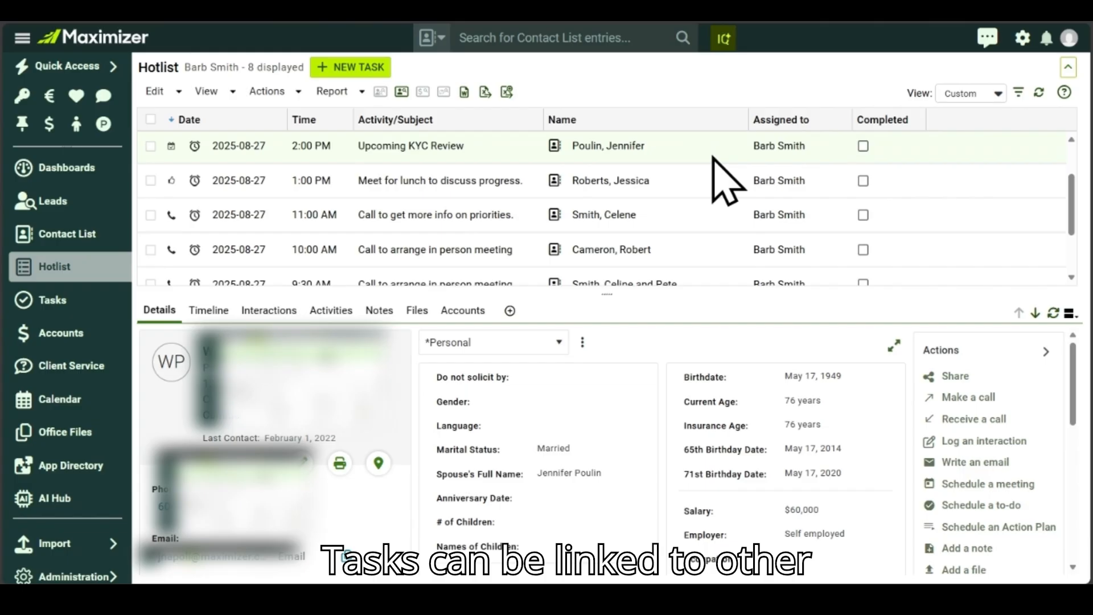
{"action": "scroll", "coordinate": [726, 179], "scroll_direction": "down", "scroll_amount": 2}
{"action": "scroll", "coordinate": [714, 159], "scroll_direction": "up", "scroll_amount": 4}
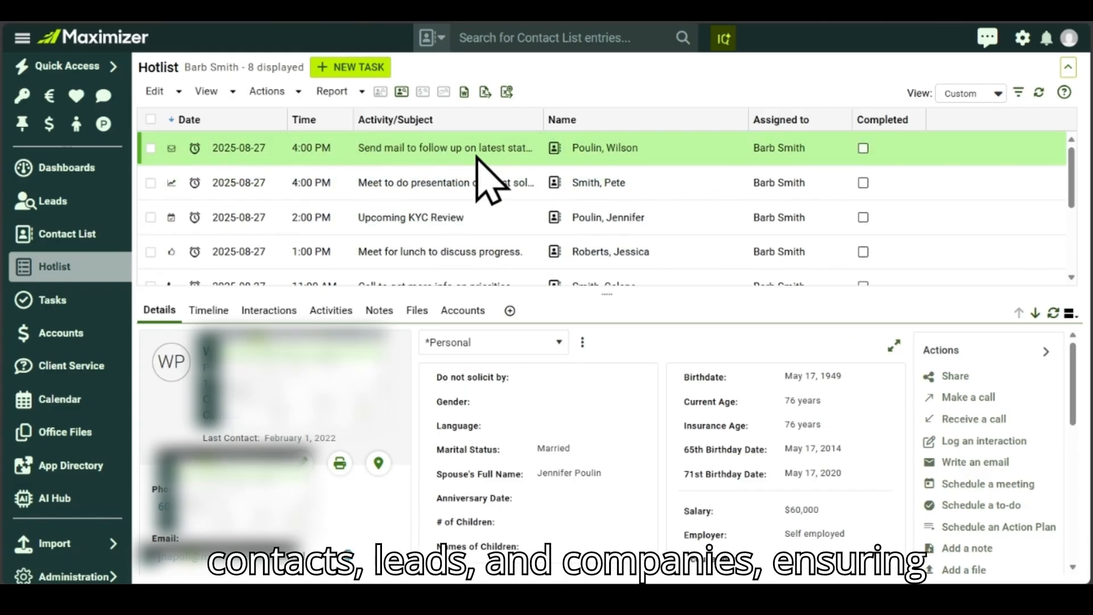
Step: Mark the Hotlist task about sending mail to follow up on latest status as complete, save it and decline a follow-up
{"action": "left_click", "coordinate": [474, 152]}
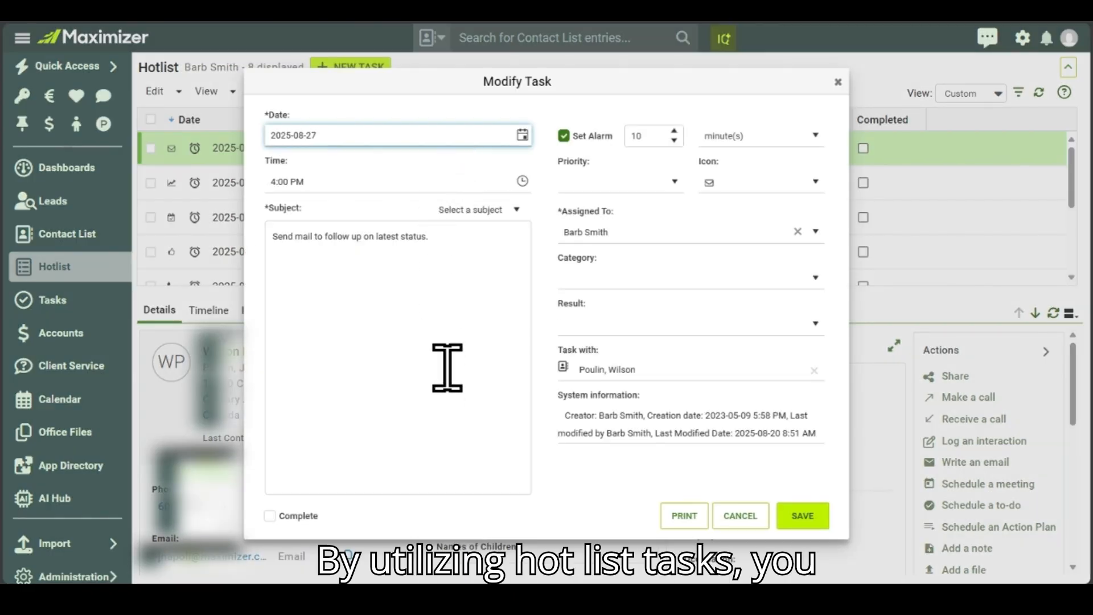
{"action": "left_click", "coordinate": [271, 516]}
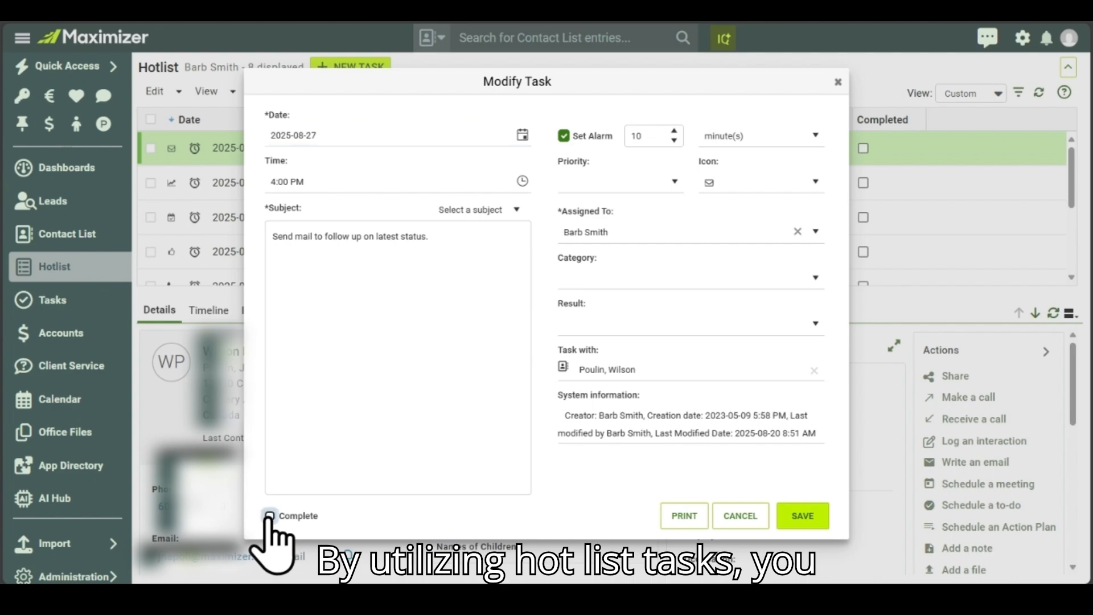
{"action": "left_click", "coordinate": [808, 517]}
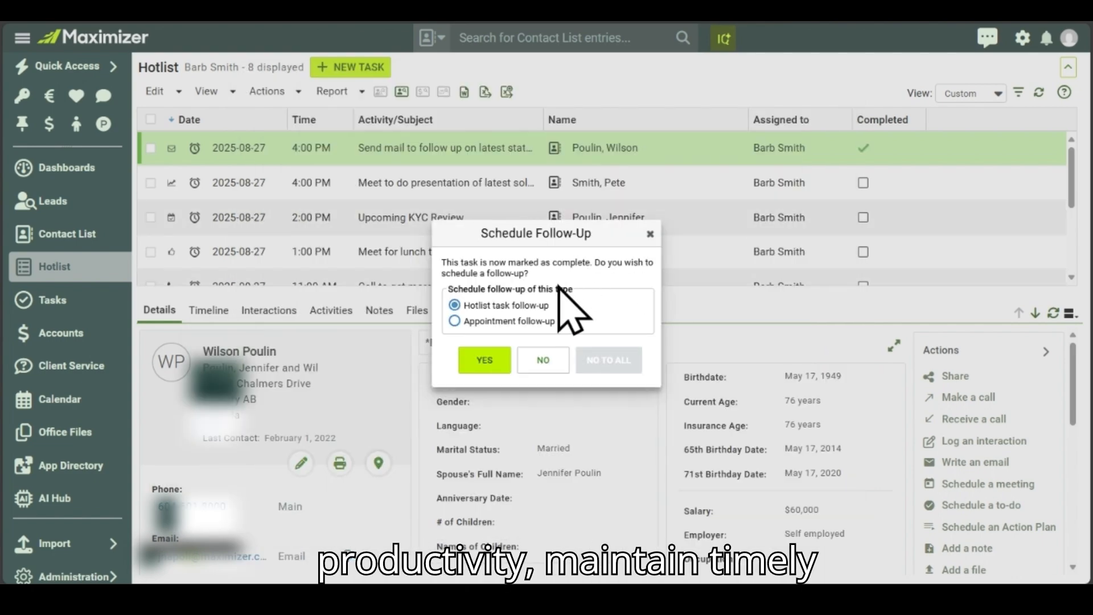
{"action": "left_click", "coordinate": [543, 360]}
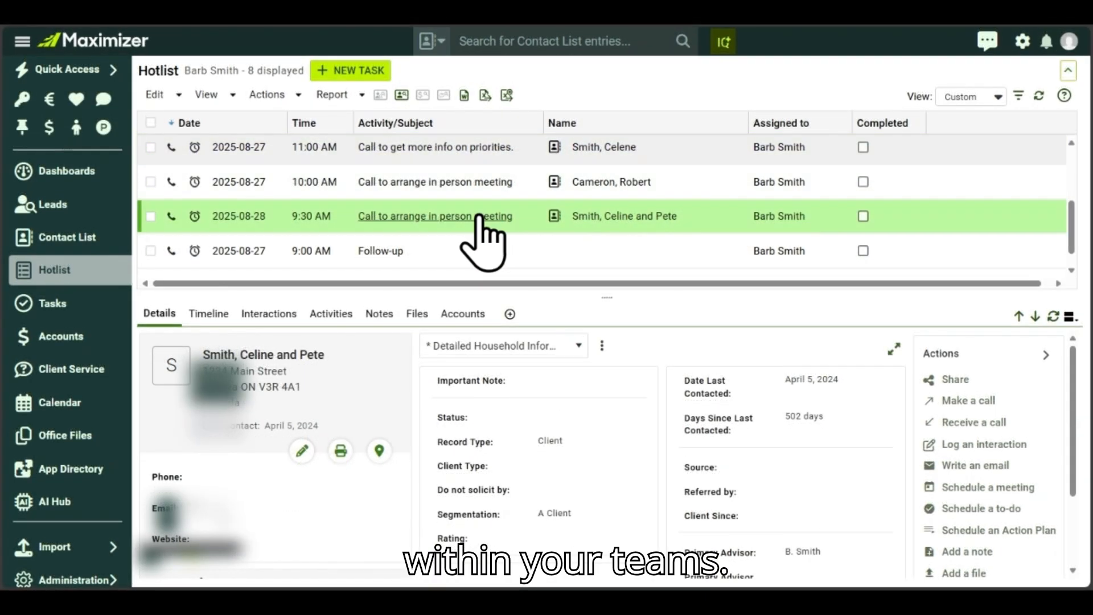
Step: Reassign the 9:30 AM "Call to arrange in person meeting" task to the other listed user, save it and accept its move to that user's Hotlist
{"action": "left_click", "coordinate": [466, 221]}
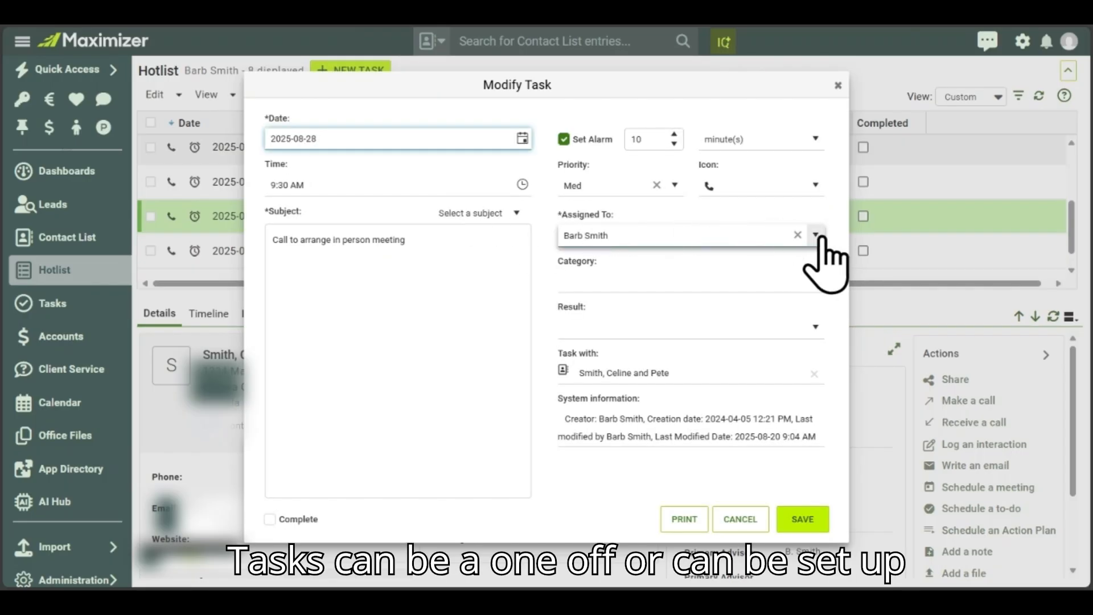
{"action": "left_click", "coordinate": [819, 236]}
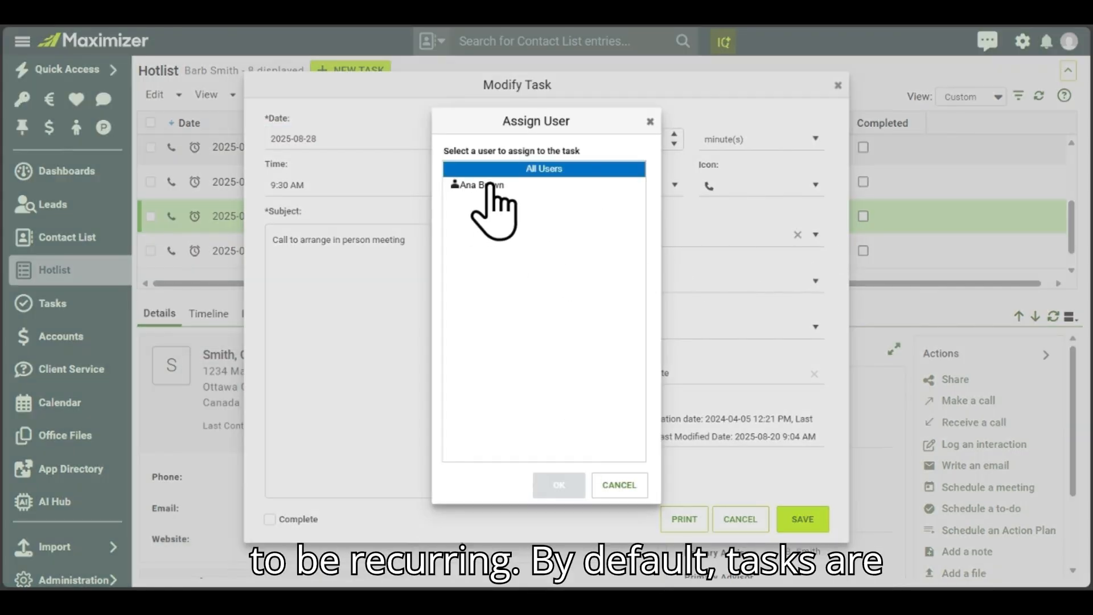
{"action": "left_click", "coordinate": [490, 186]}
{"action": "left_click", "coordinate": [559, 486]}
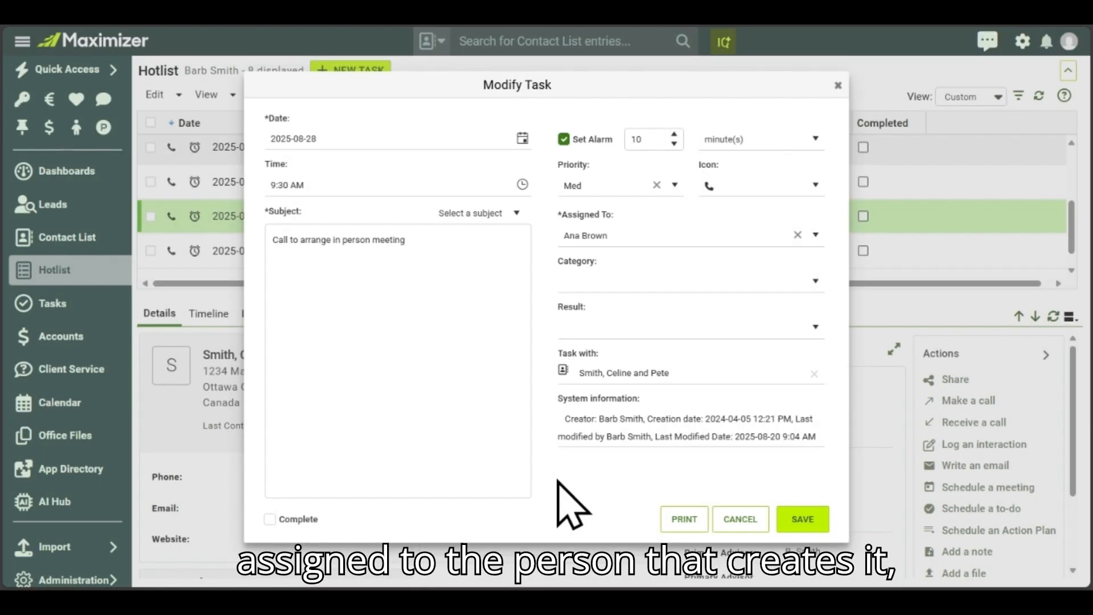
{"action": "left_click", "coordinate": [806, 518]}
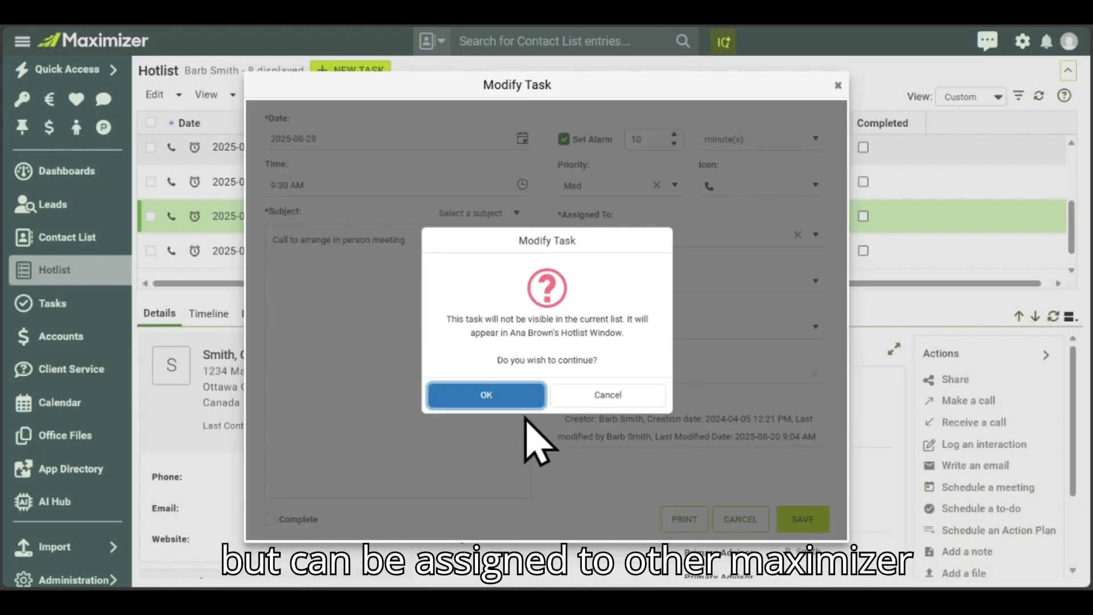
{"action": "left_click", "coordinate": [486, 395]}
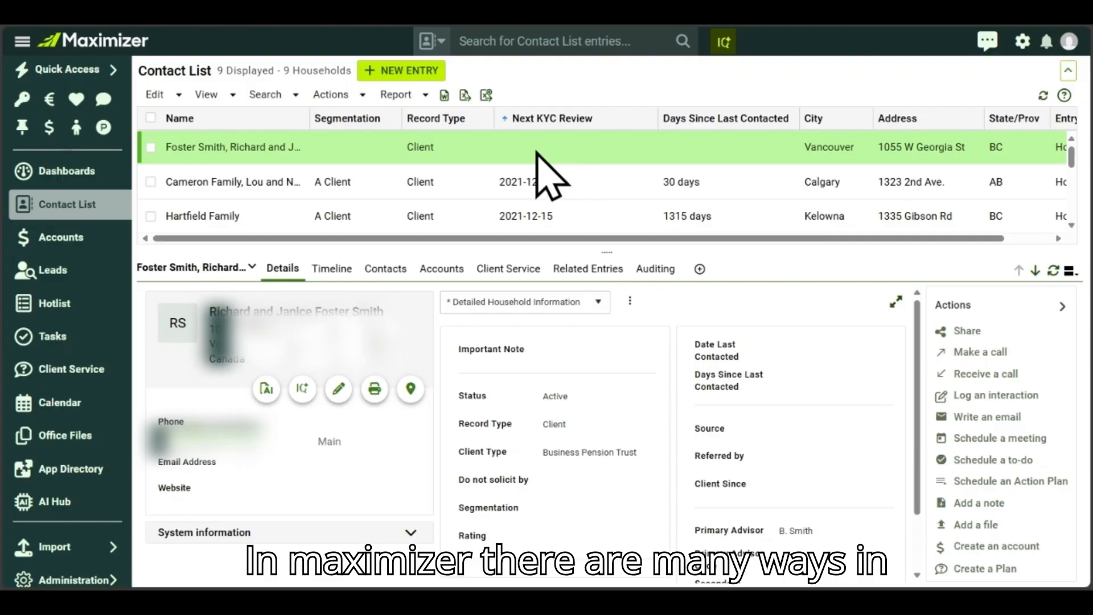
Step: Show the scheduling options for the first household in the Contact List
{"action": "right_click", "coordinate": [537, 154]}
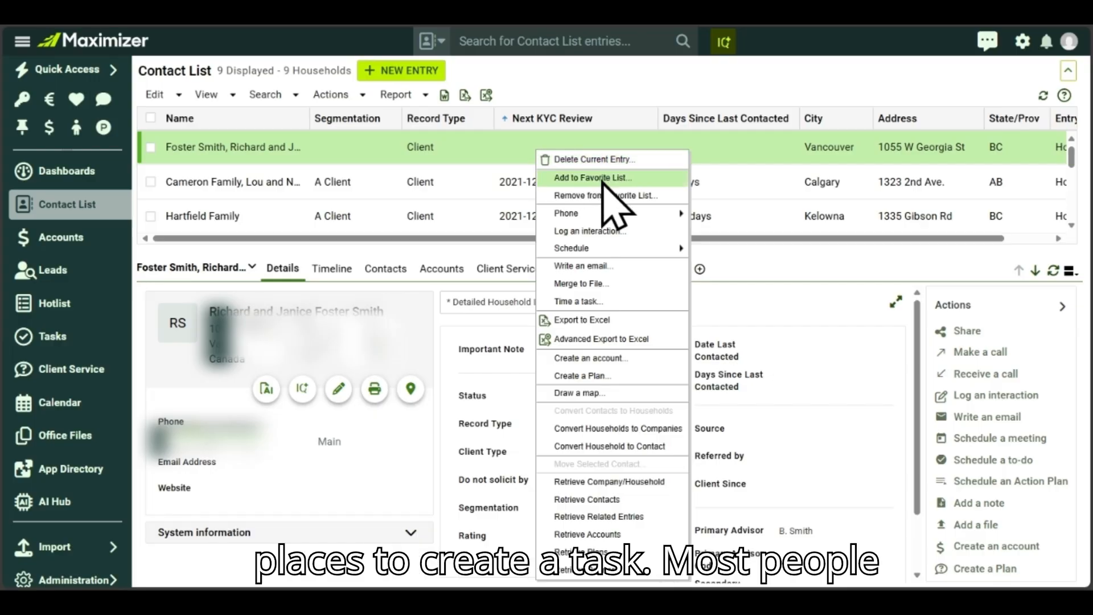
{"action": "mouse_move", "coordinate": [610, 251]}
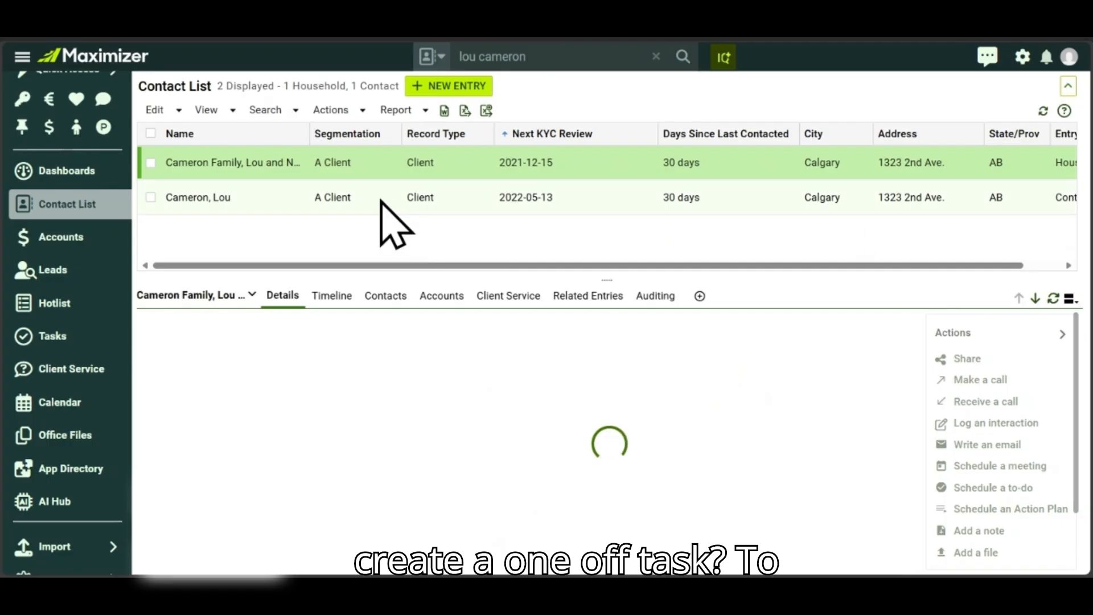
Step: Schedule a to-do for the individual contact in the search results and set its date to 2025-08-28
{"action": "left_click", "coordinate": [382, 199]}
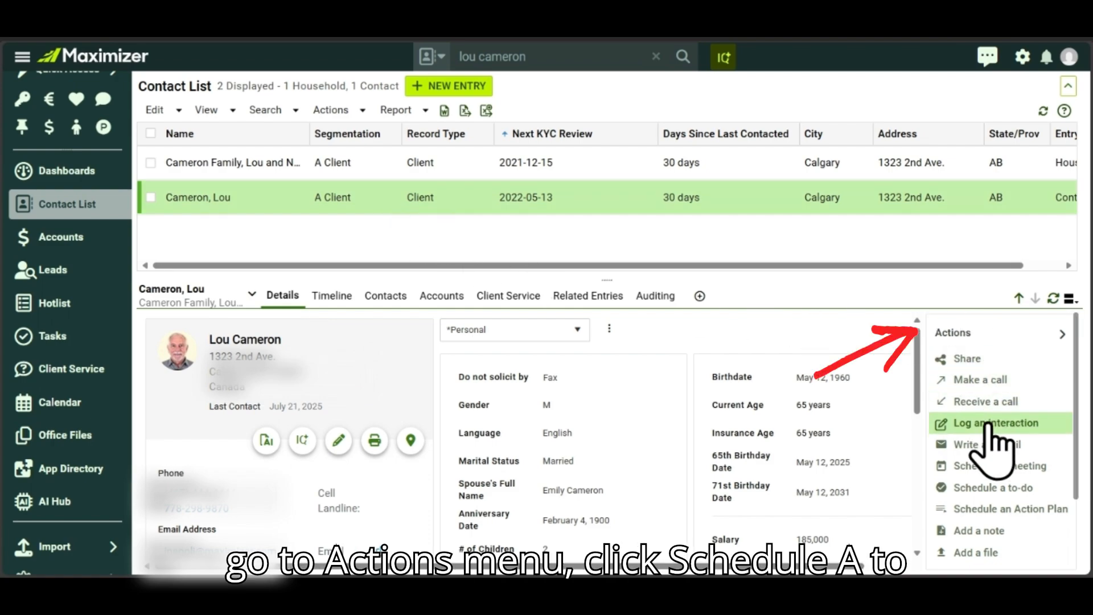
{"action": "left_click", "coordinate": [992, 486]}
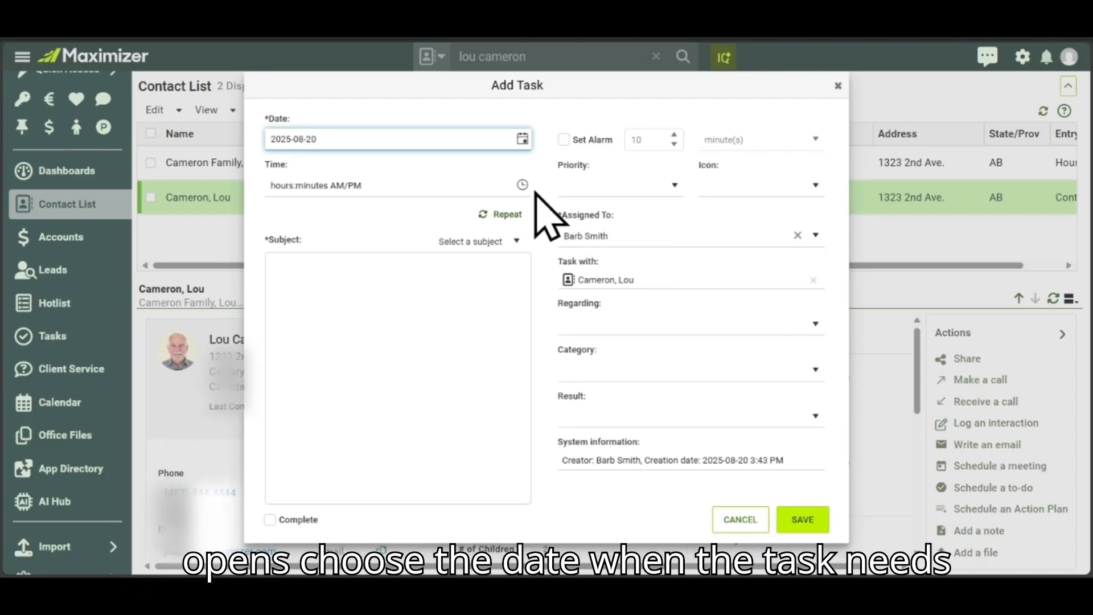
{"action": "left_click", "coordinate": [523, 140]}
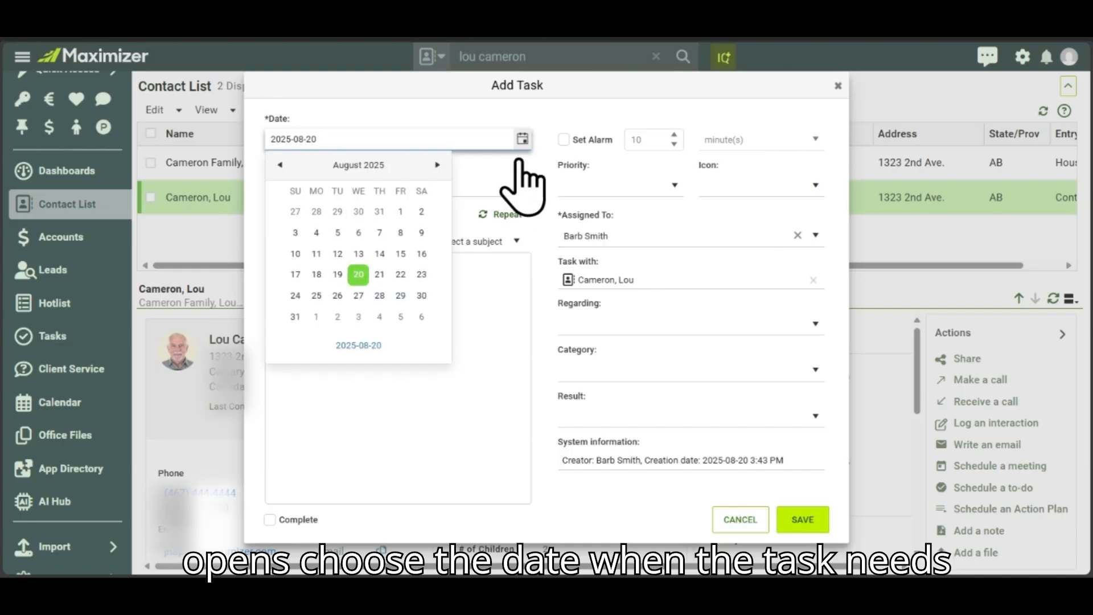
{"action": "left_click", "coordinate": [380, 296]}
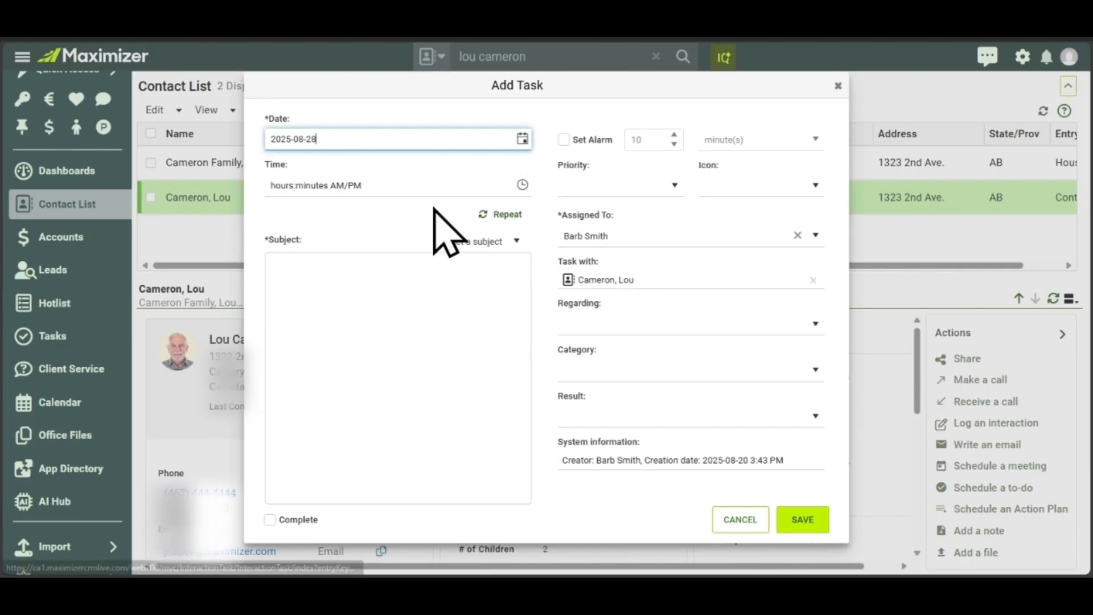
Step: Set the task's time to 3:30 PM and choose "Call to arrange in person meeting" as its subject
{"action": "left_click", "coordinate": [525, 188]}
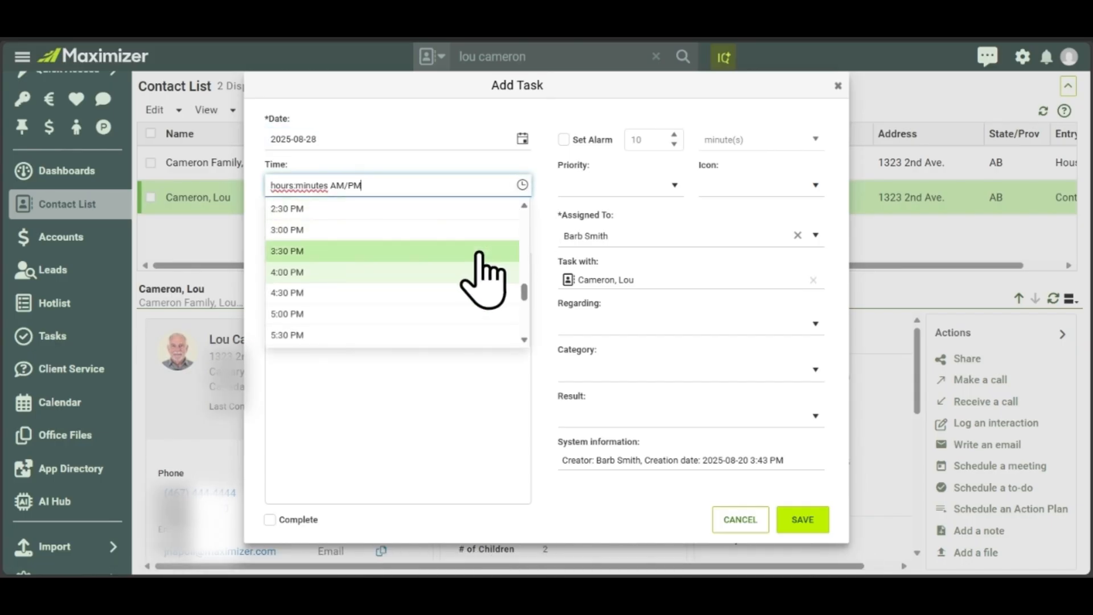
{"action": "left_click", "coordinate": [478, 252]}
{"action": "left_click", "coordinate": [517, 241]}
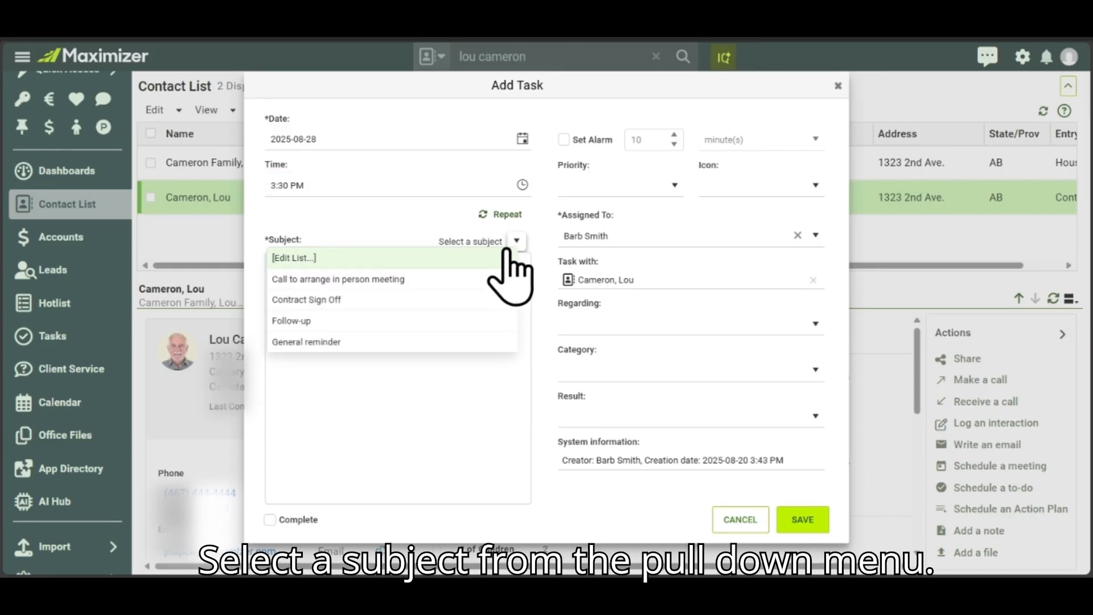
{"action": "left_click", "coordinate": [488, 279]}
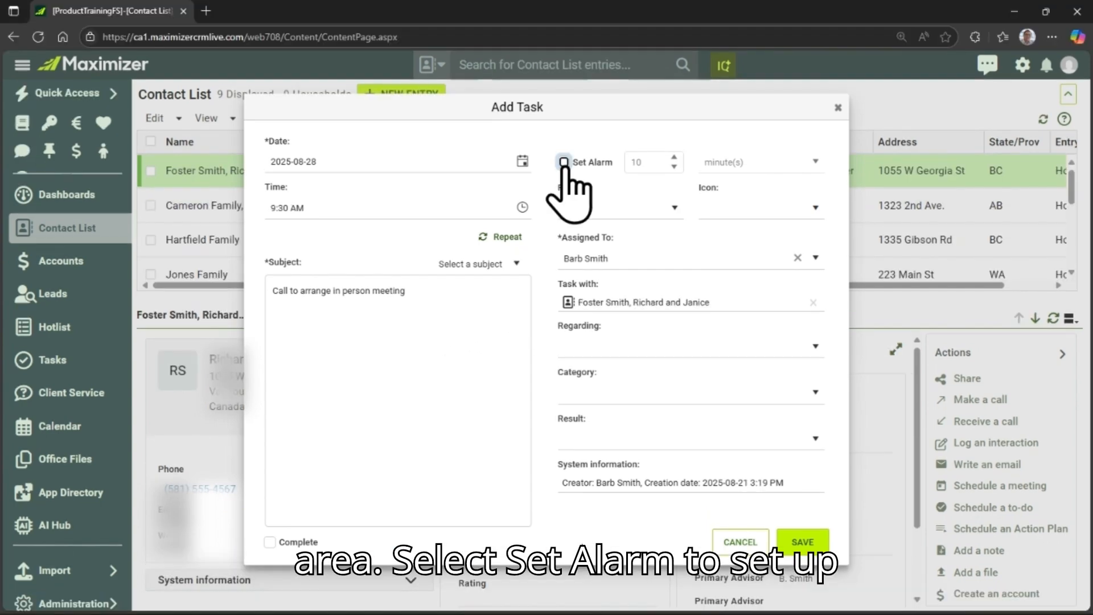
Step: Enable the new task's alarm and set the reminder to 15 minutes
{"action": "left_click", "coordinate": [564, 162]}
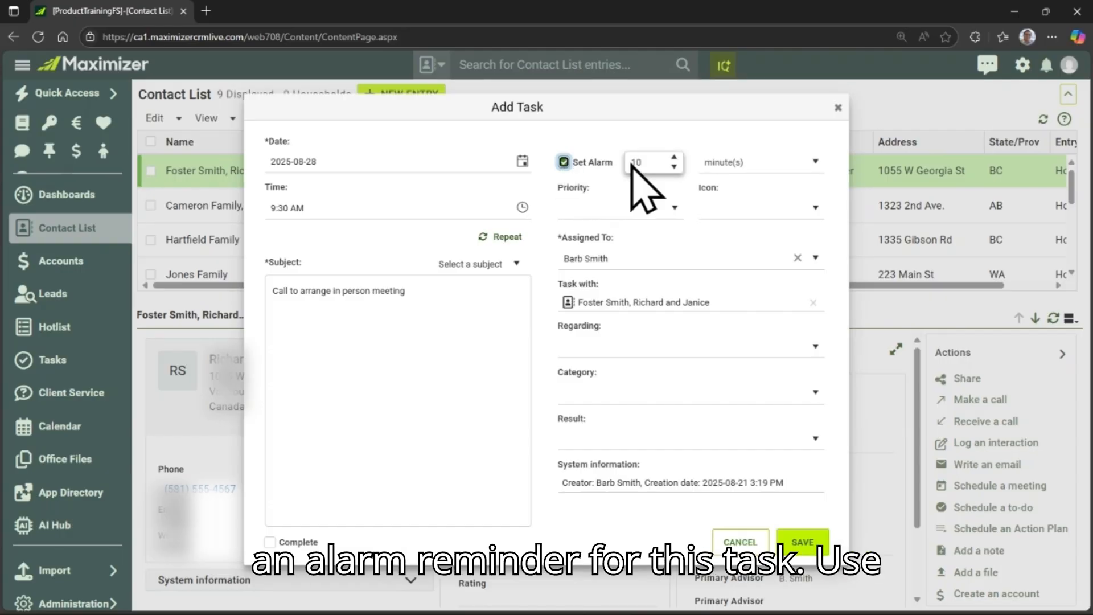
{"action": "left_click", "coordinate": [675, 158]}
{"action": "left_click", "coordinate": [675, 158]}
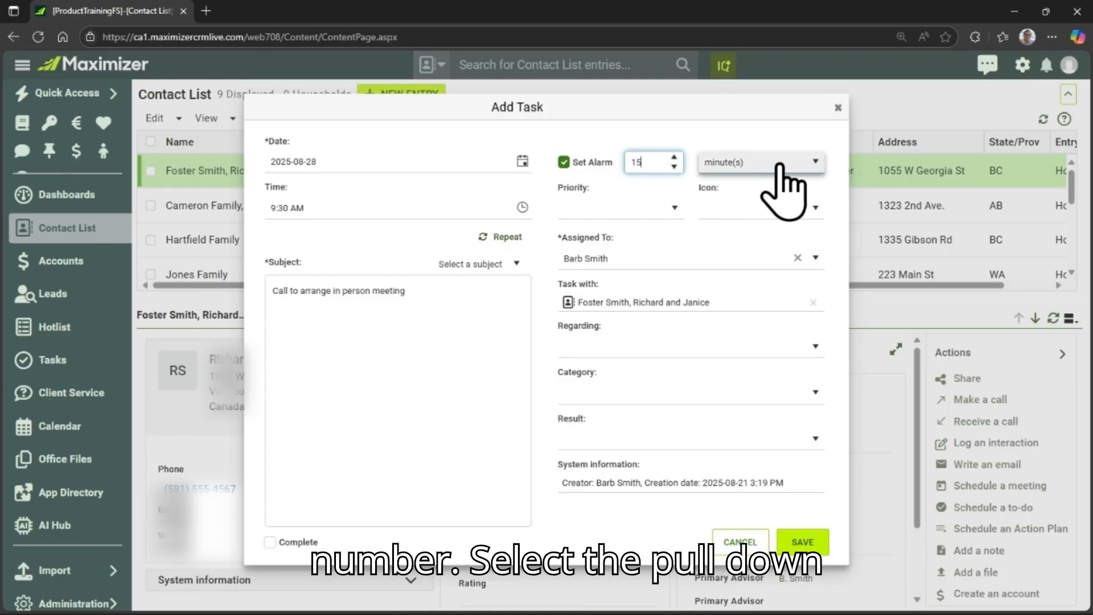
{"action": "left_click", "coordinate": [805, 167]}
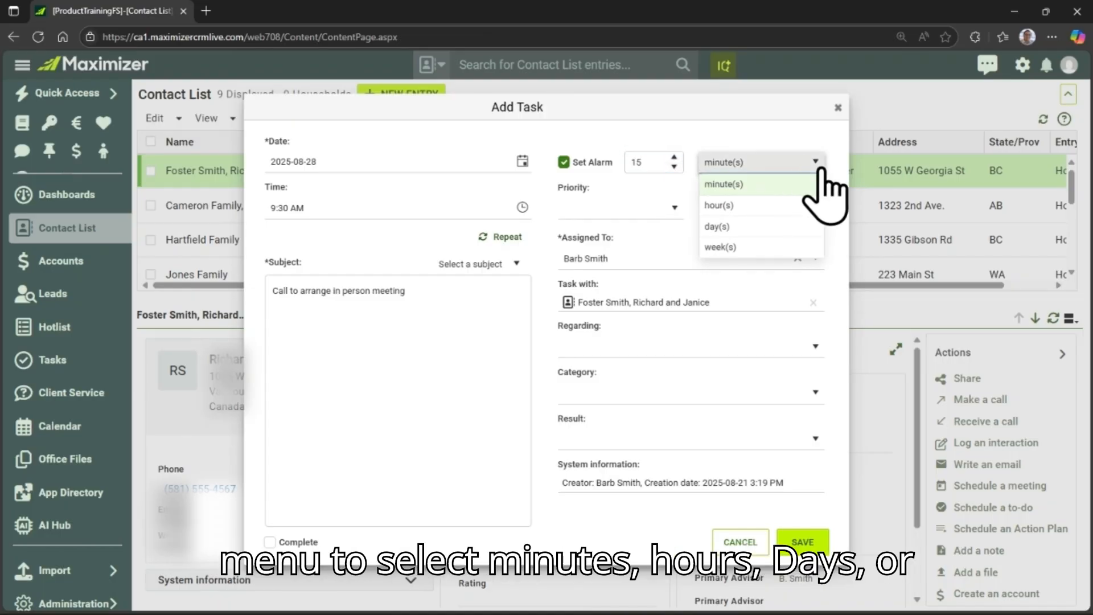
{"action": "left_click", "coordinate": [808, 206]}
{"action": "left_click", "coordinate": [813, 171]}
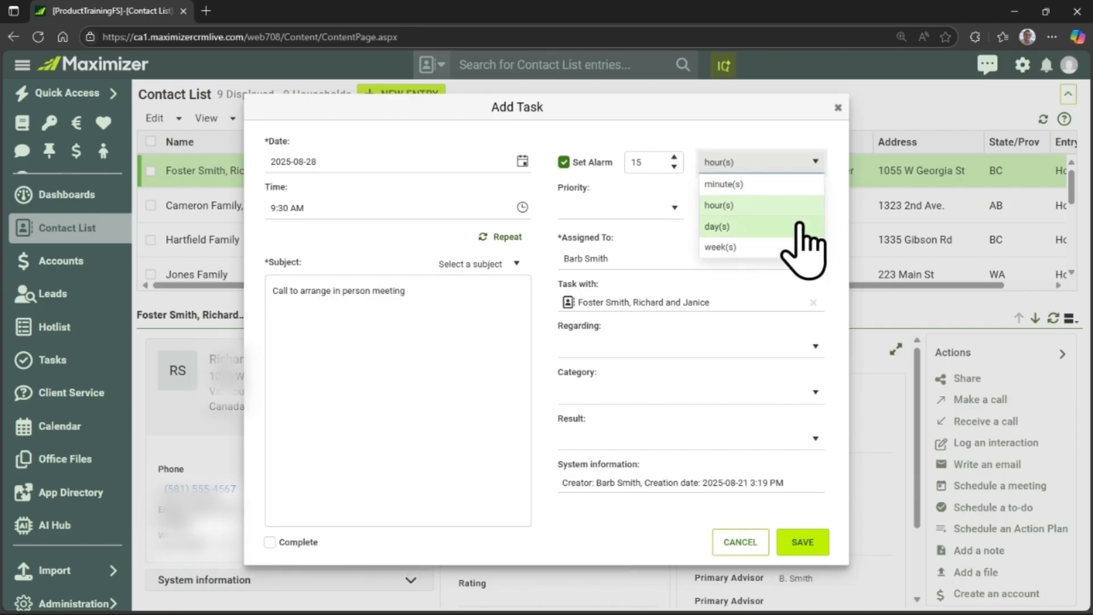
{"action": "left_click", "coordinate": [797, 184]}
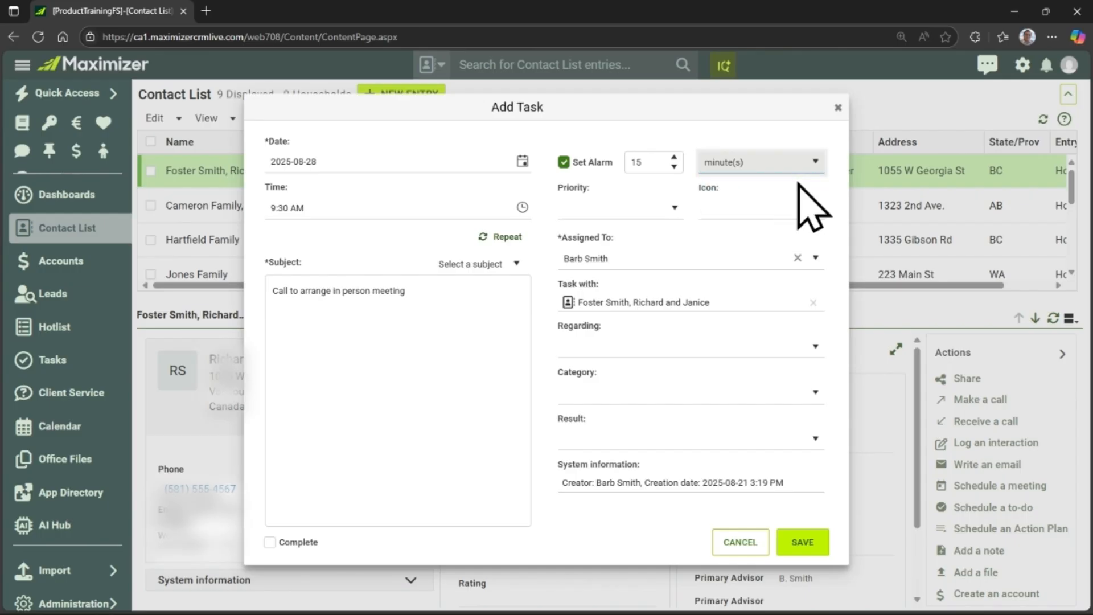
Step: Set the task's priority to Med and give it the phone icon
{"action": "left_click", "coordinate": [675, 212]}
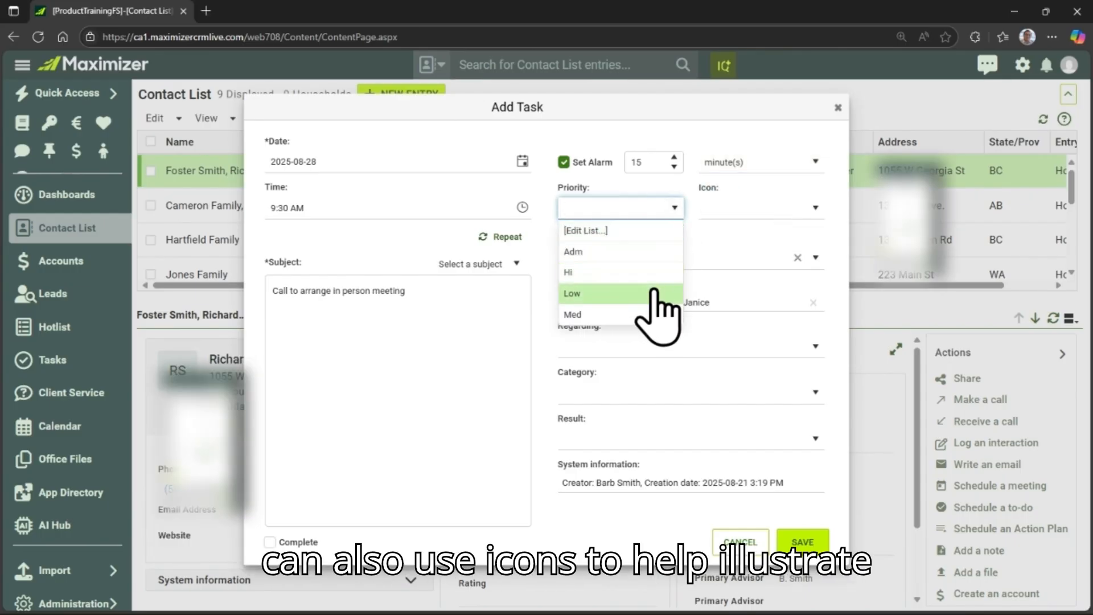
{"action": "left_click", "coordinate": [659, 314]}
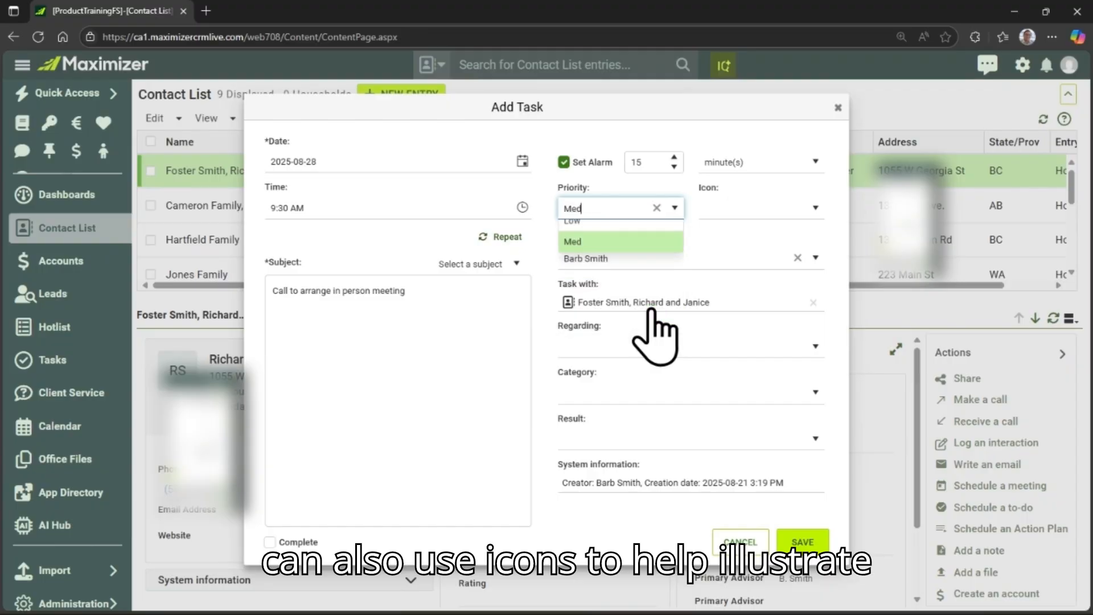
{"action": "left_click", "coordinate": [810, 215]}
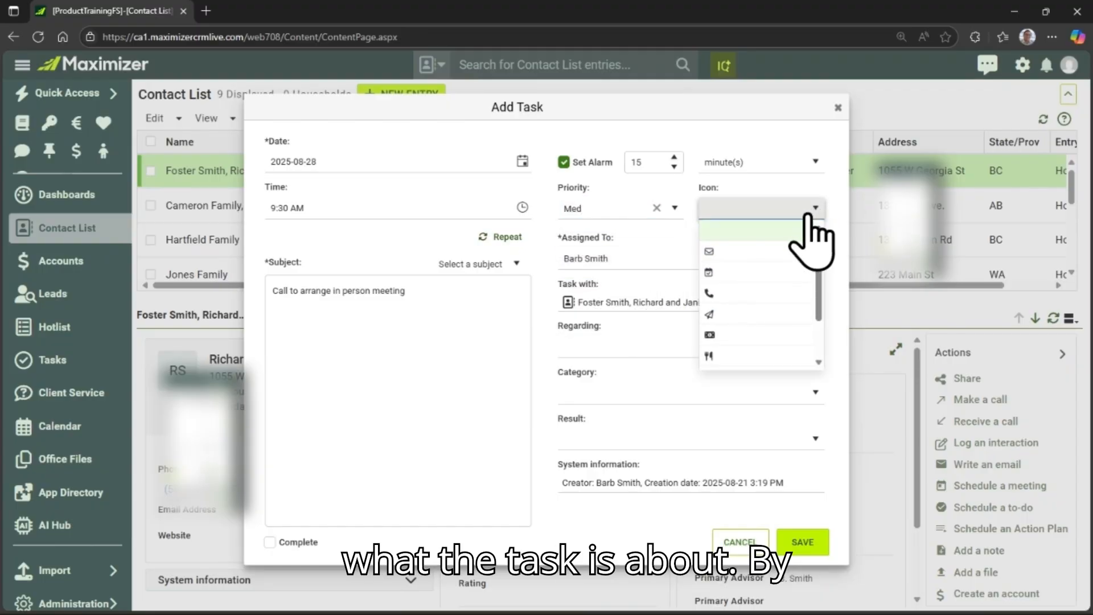
{"action": "left_click", "coordinate": [764, 293]}
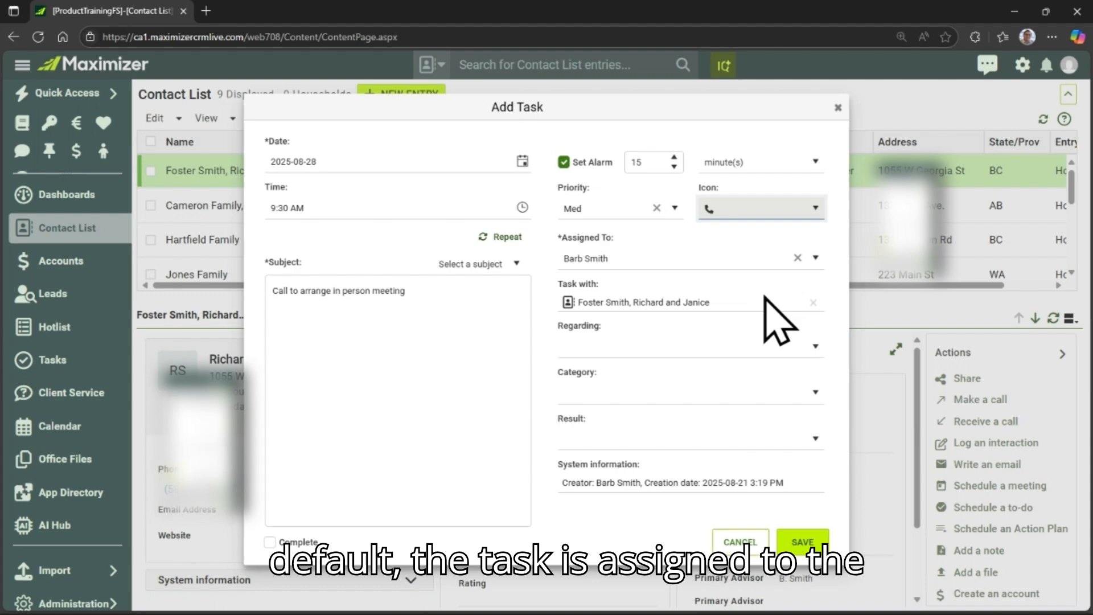
Step: Assign the new task to the other listed user
{"action": "left_click", "coordinate": [816, 258]}
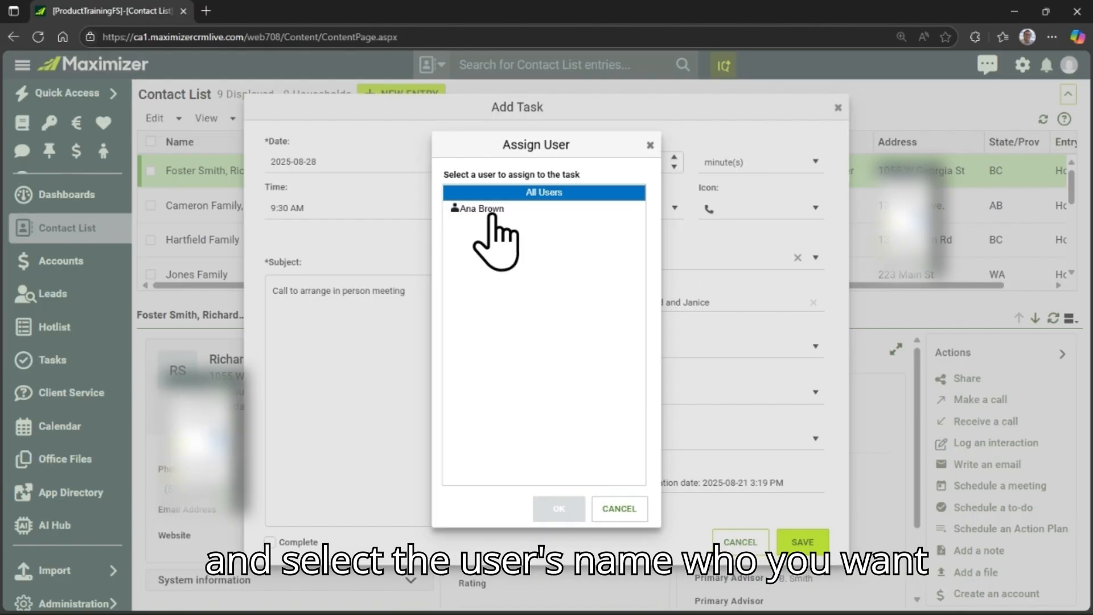
{"action": "left_click", "coordinate": [490, 209]}
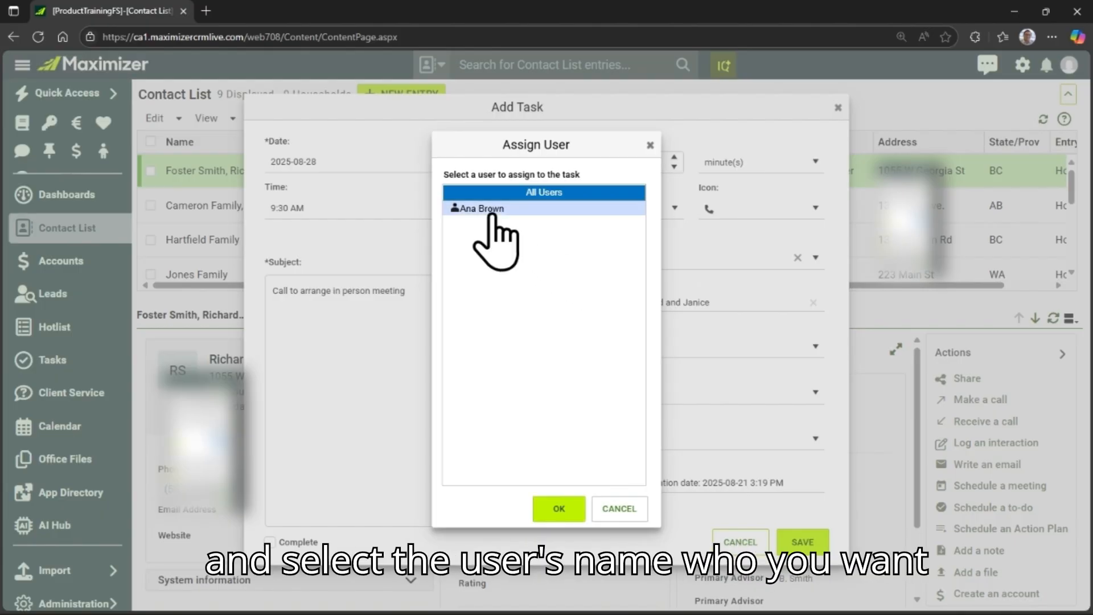
{"action": "left_click", "coordinate": [558, 510]}
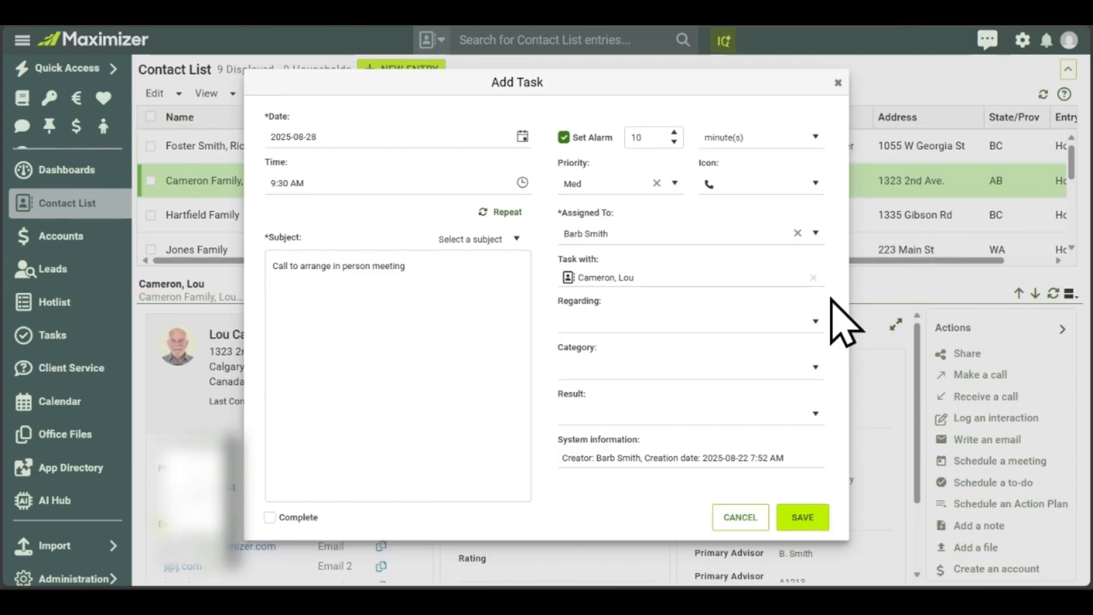
Step: Review the available Regarding, Category and Result options for the new task without choosing any of them
{"action": "left_click", "coordinate": [813, 322]}
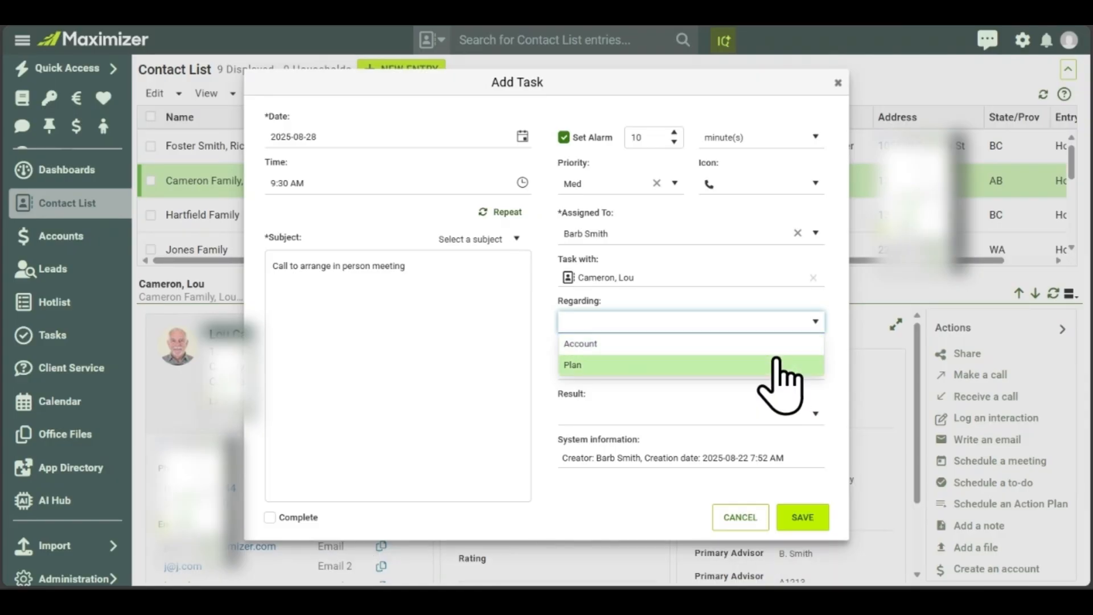
{"action": "left_click", "coordinate": [834, 307]}
{"action": "left_click", "coordinate": [814, 368]}
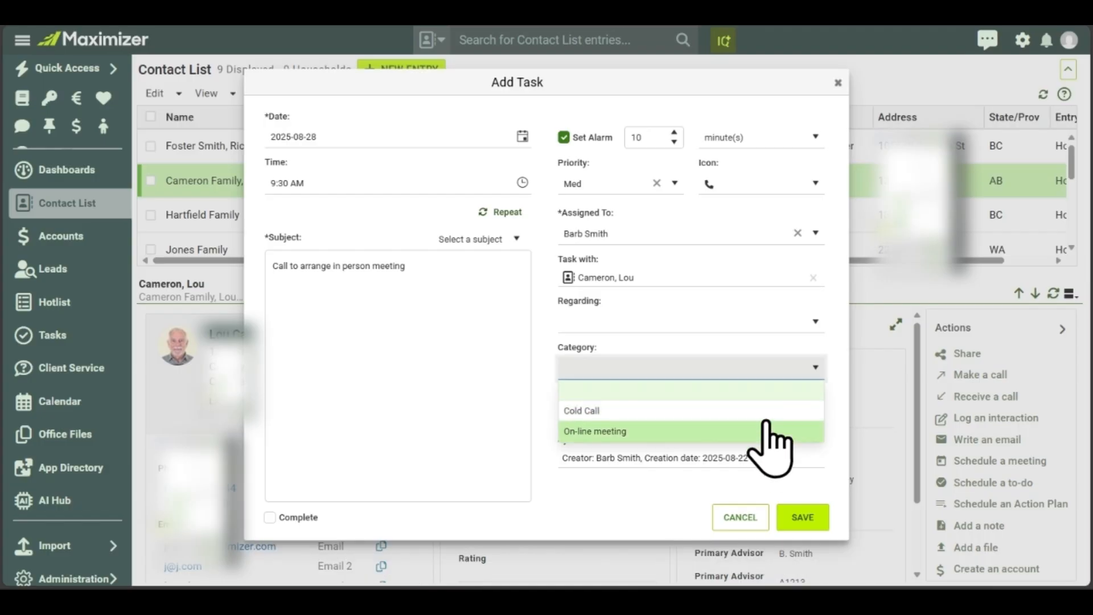
{"action": "left_click", "coordinate": [824, 390]}
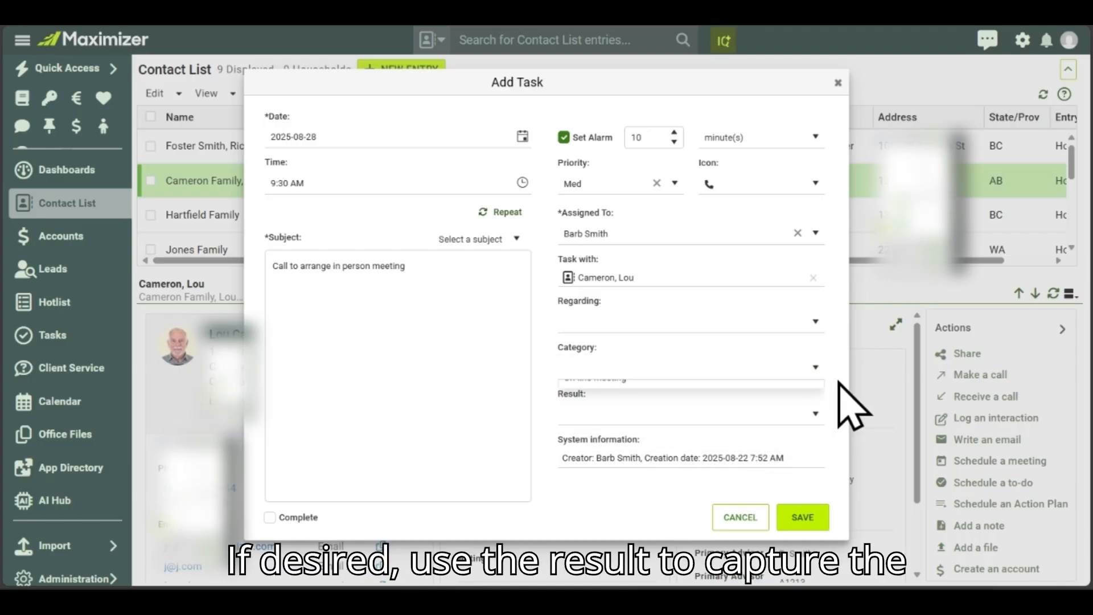
{"action": "left_click", "coordinate": [818, 422]}
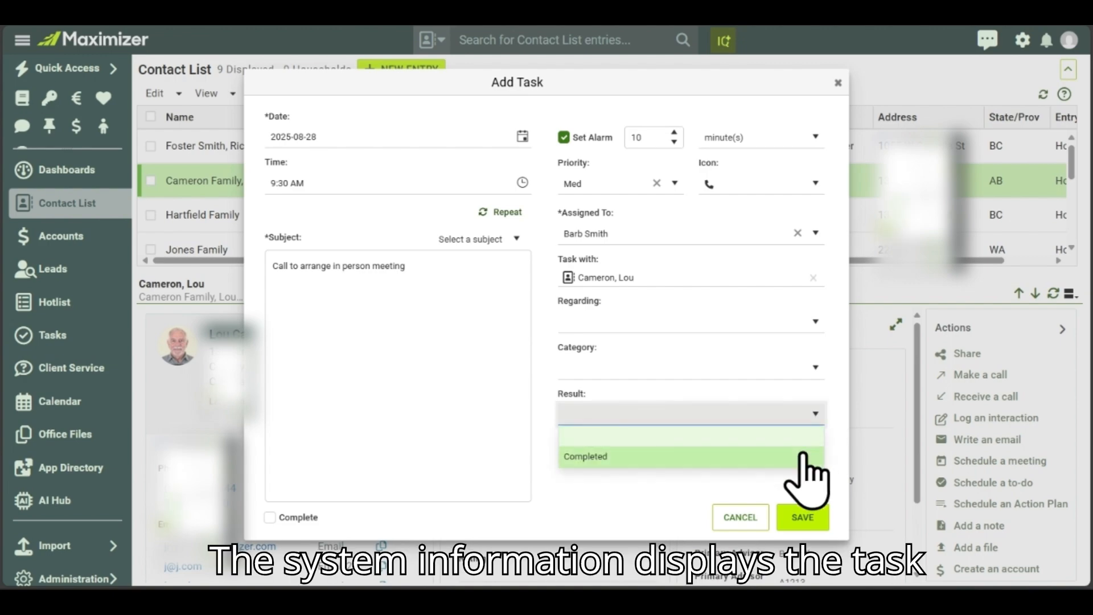
{"action": "left_click", "coordinate": [838, 407]}
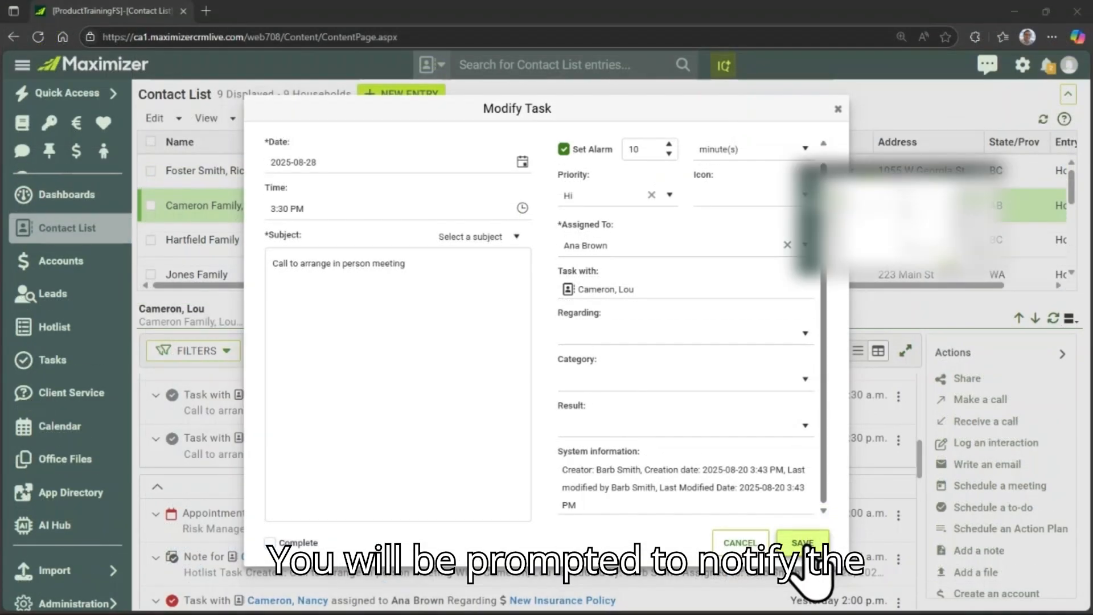
Step: Save the modified 3:30 PM task and send the notification email to its assigned user
{"action": "left_click", "coordinate": [803, 544]}
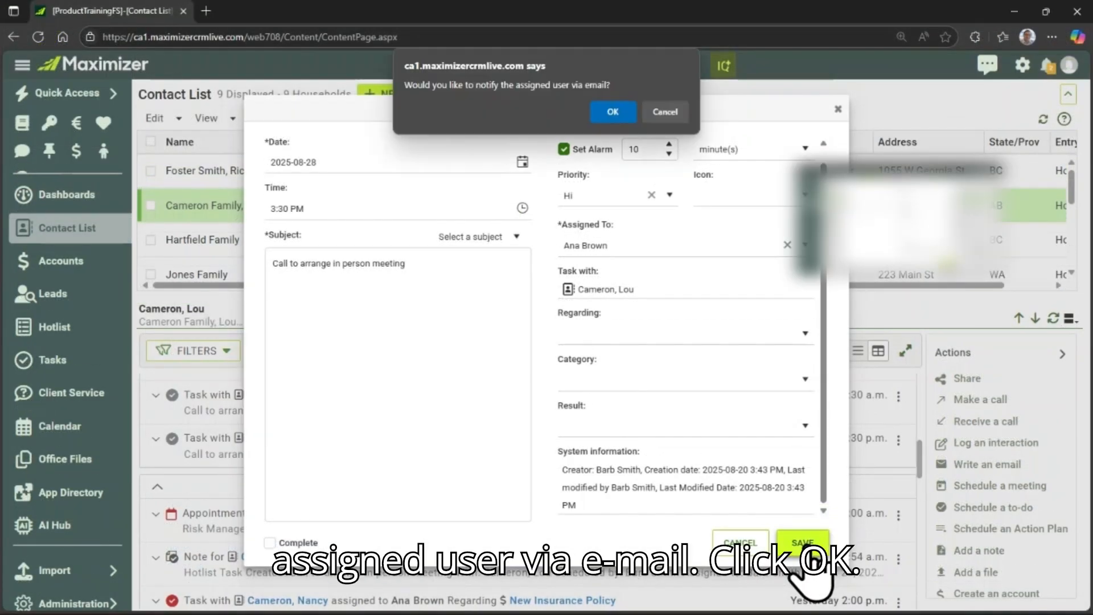
{"action": "left_click", "coordinate": [613, 112]}
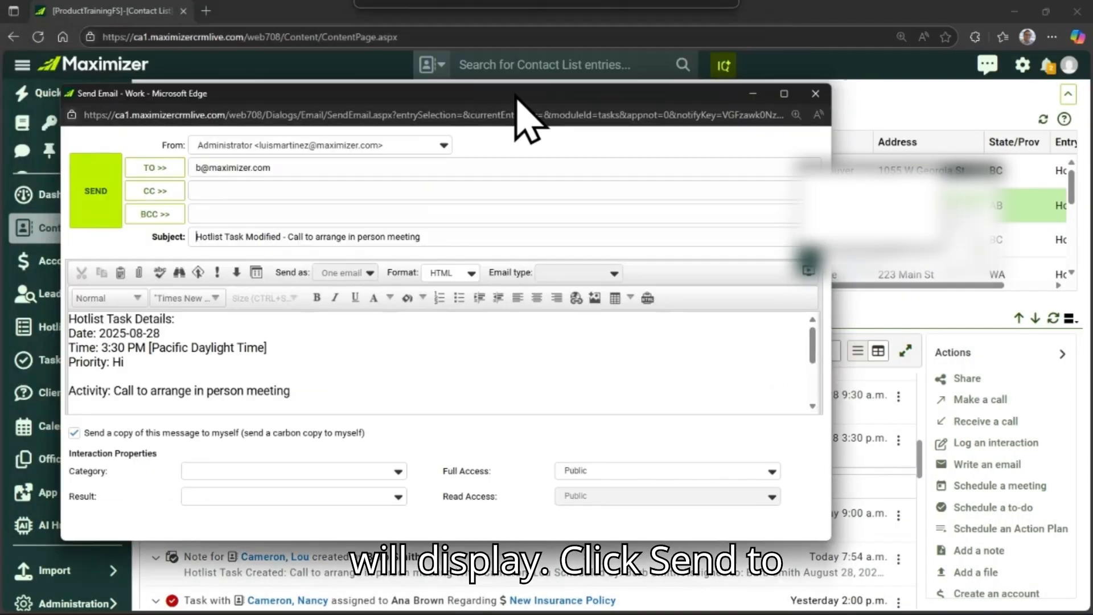
{"action": "left_click_drag", "start_coordinate": [517, 96], "coordinate": [621, 133]}
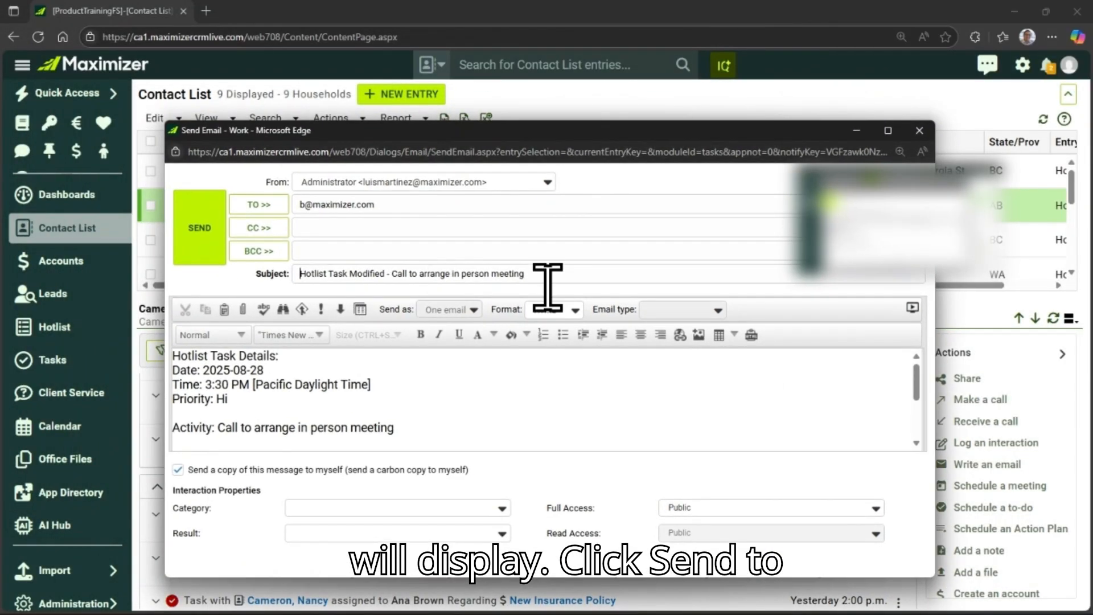
{"action": "left_click", "coordinate": [205, 234]}
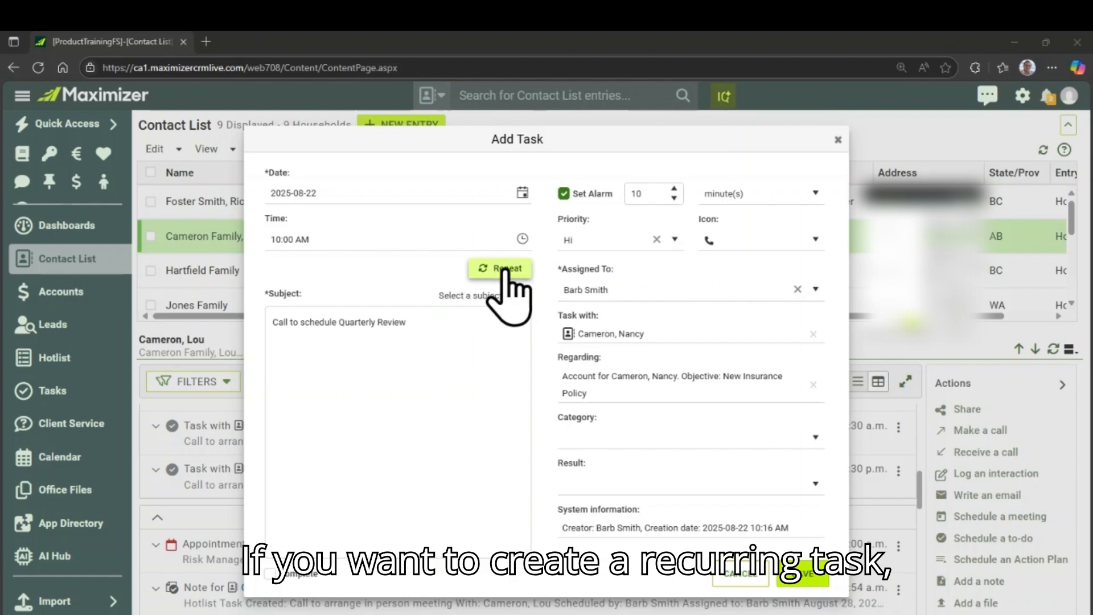
Step: Make the "Call to schedule Quarterly Review" task repeat every 3 months on Day 22
{"action": "left_click", "coordinate": [504, 270]}
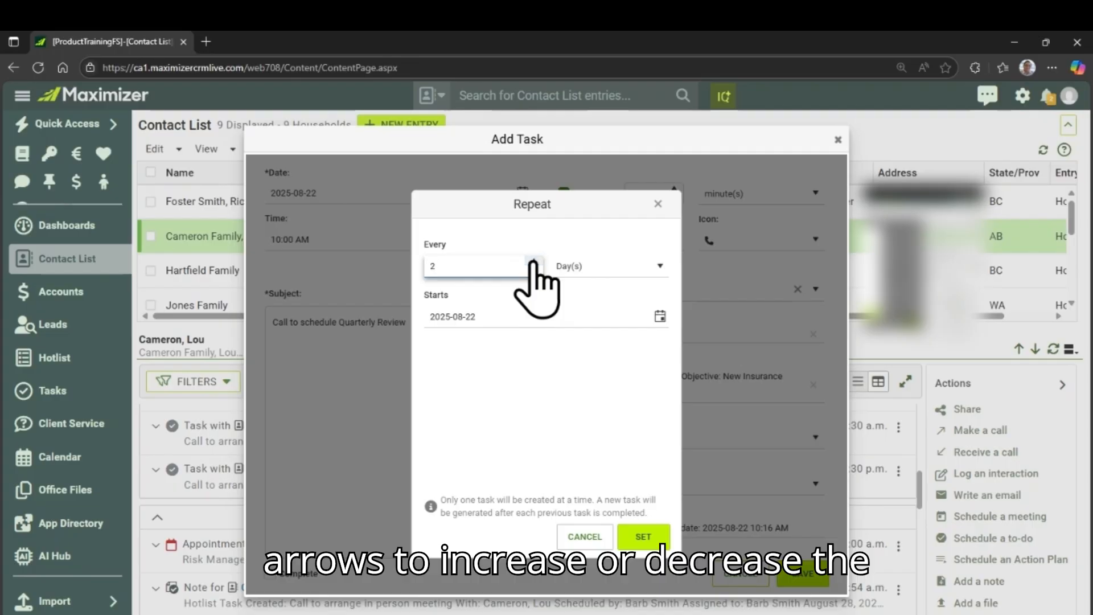
{"action": "left_click", "coordinate": [659, 266]}
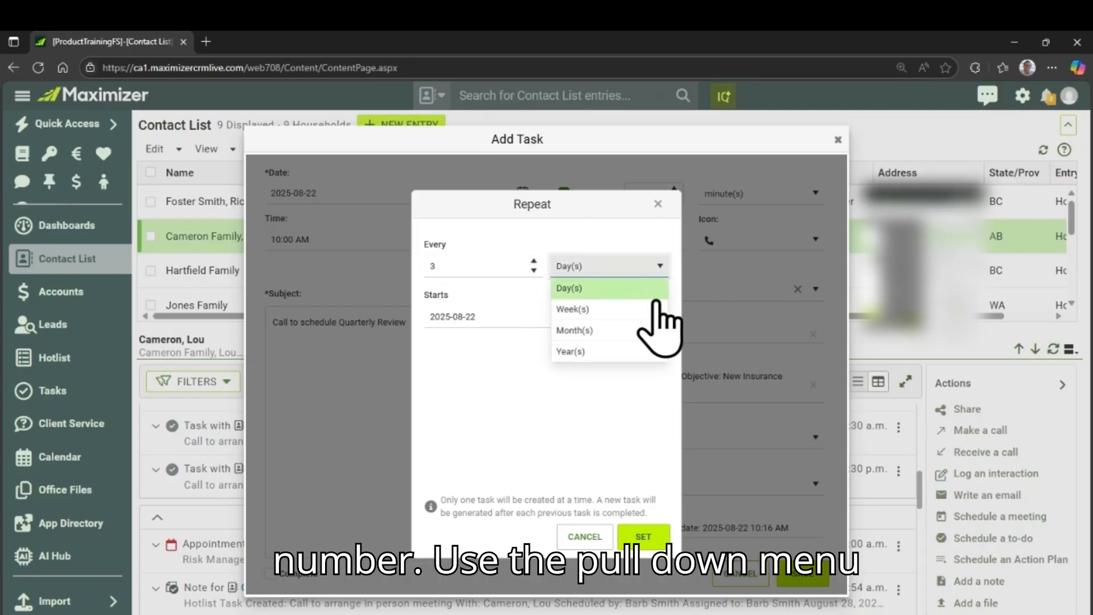
{"action": "left_click", "coordinate": [655, 331]}
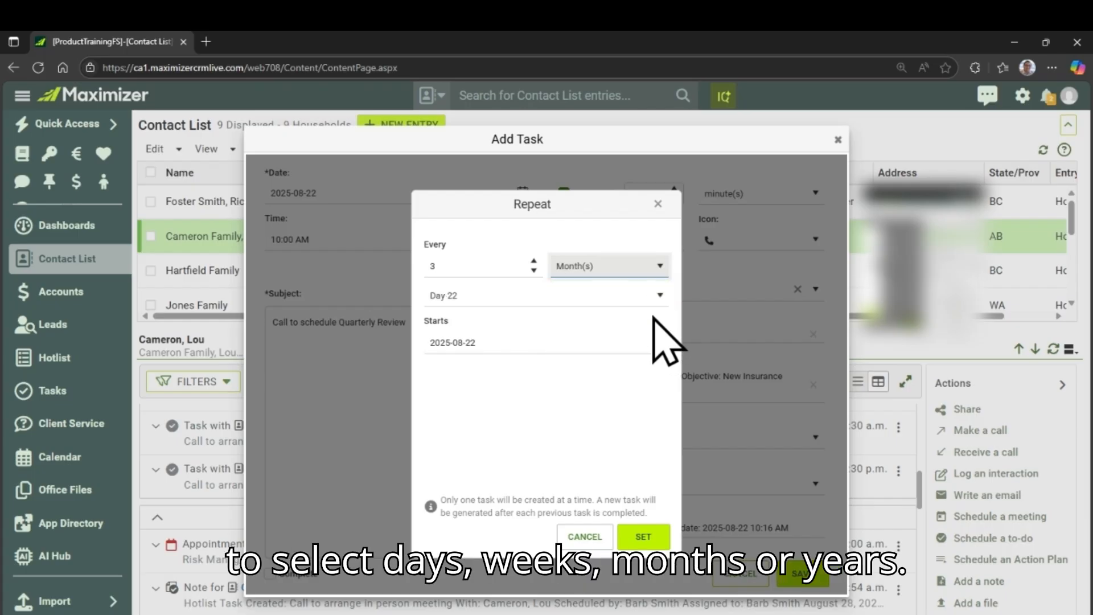
{"action": "left_click", "coordinate": [659, 295]}
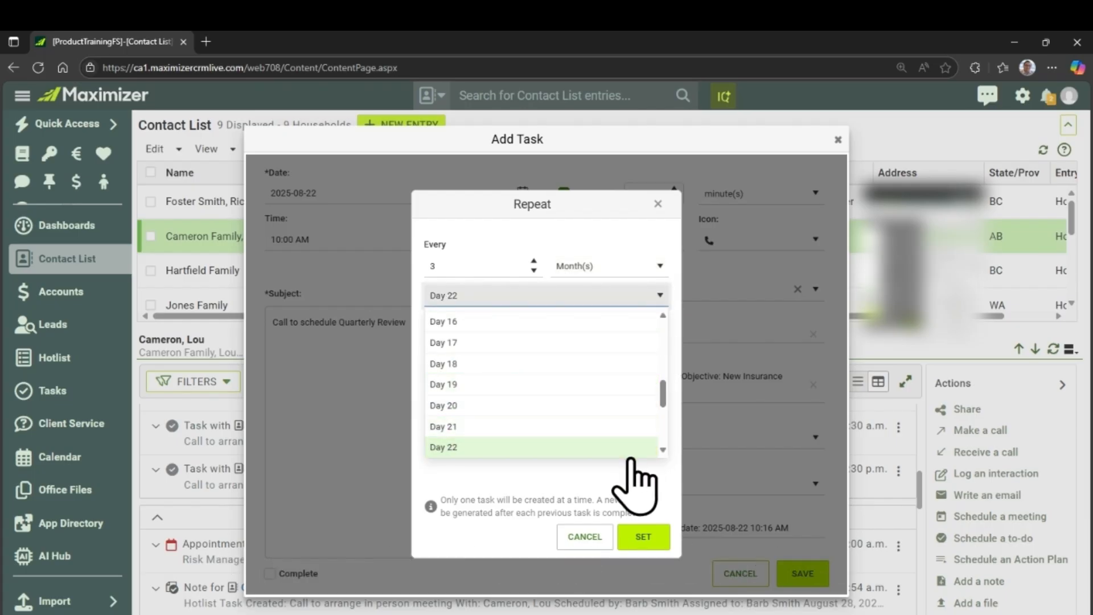
{"action": "left_click", "coordinate": [635, 450]}
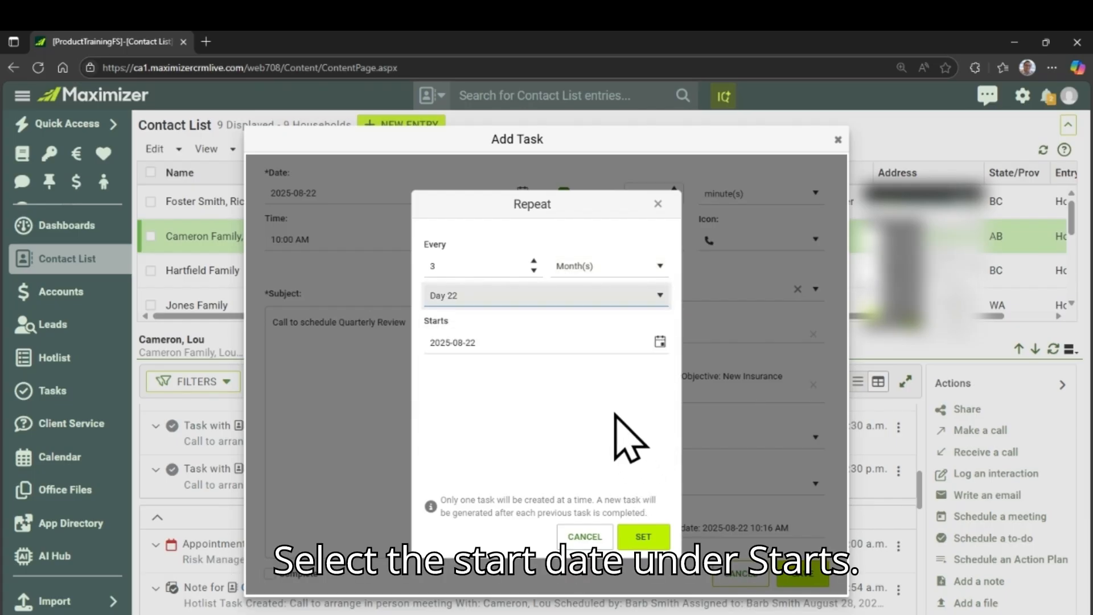
Step: Start the recurrence on 2025-08-22 and save the repeating task despite the appointment conflict
{"action": "left_click", "coordinate": [660, 343]}
{"action": "left_click", "coordinate": [560, 478]}
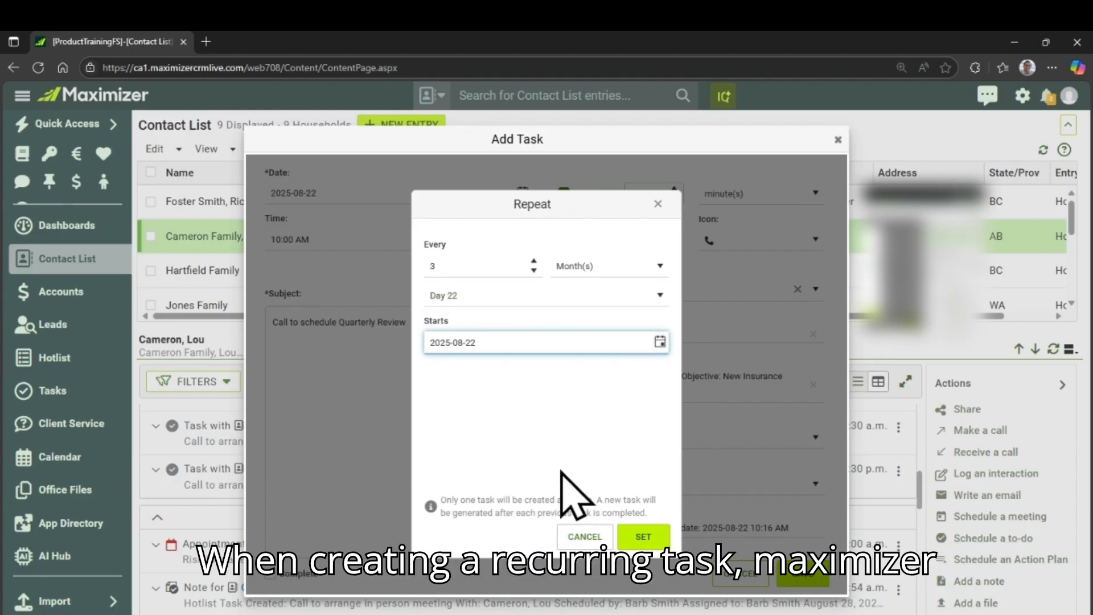
{"action": "left_click", "coordinate": [643, 538]}
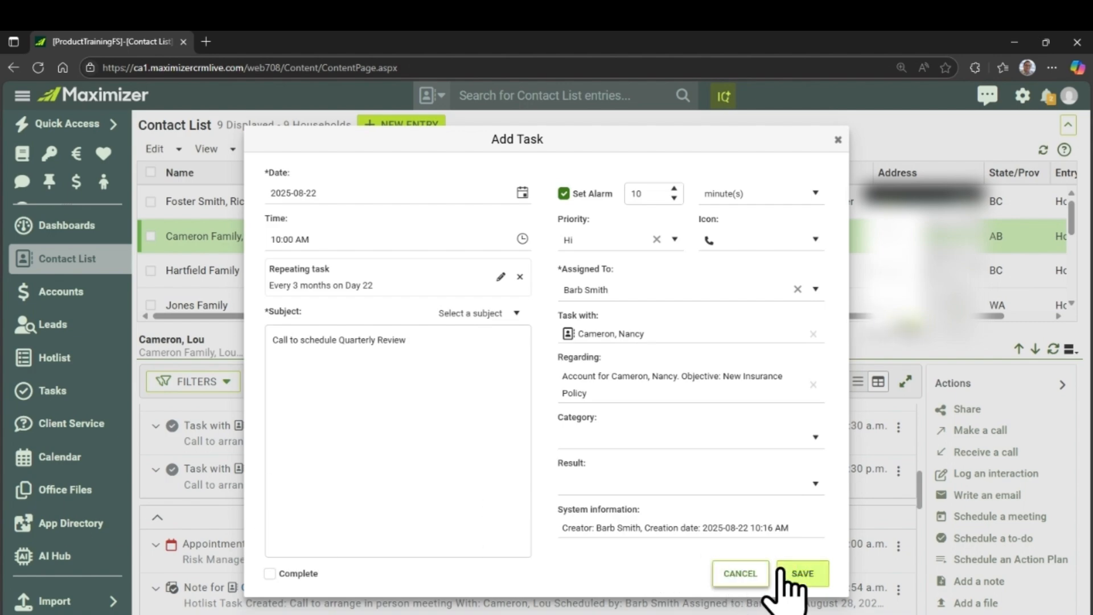
{"action": "left_click", "coordinate": [808, 574]}
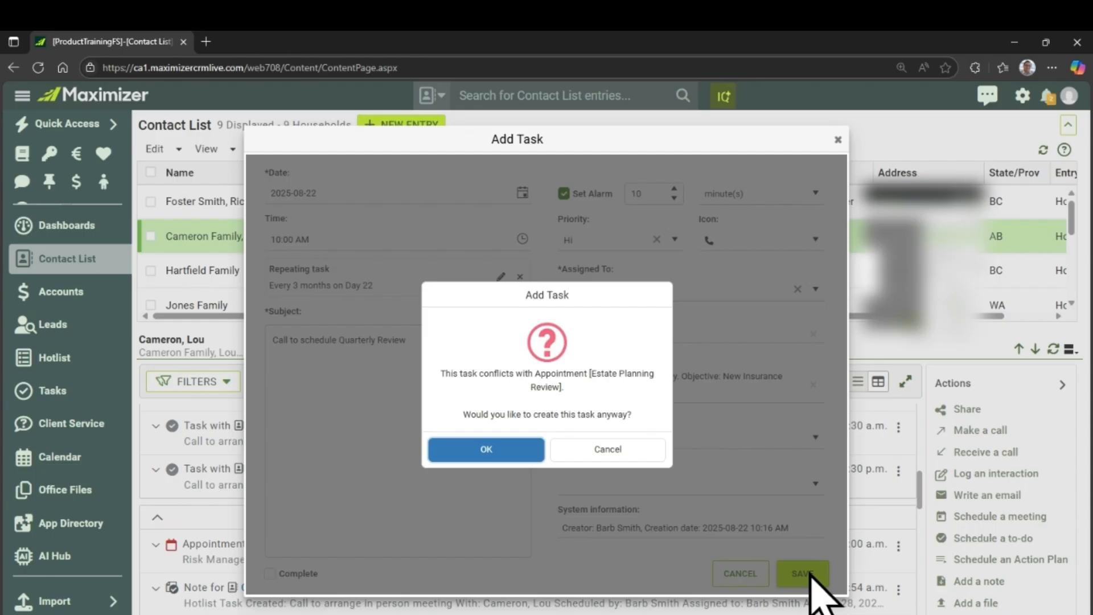
{"action": "left_click", "coordinate": [511, 452]}
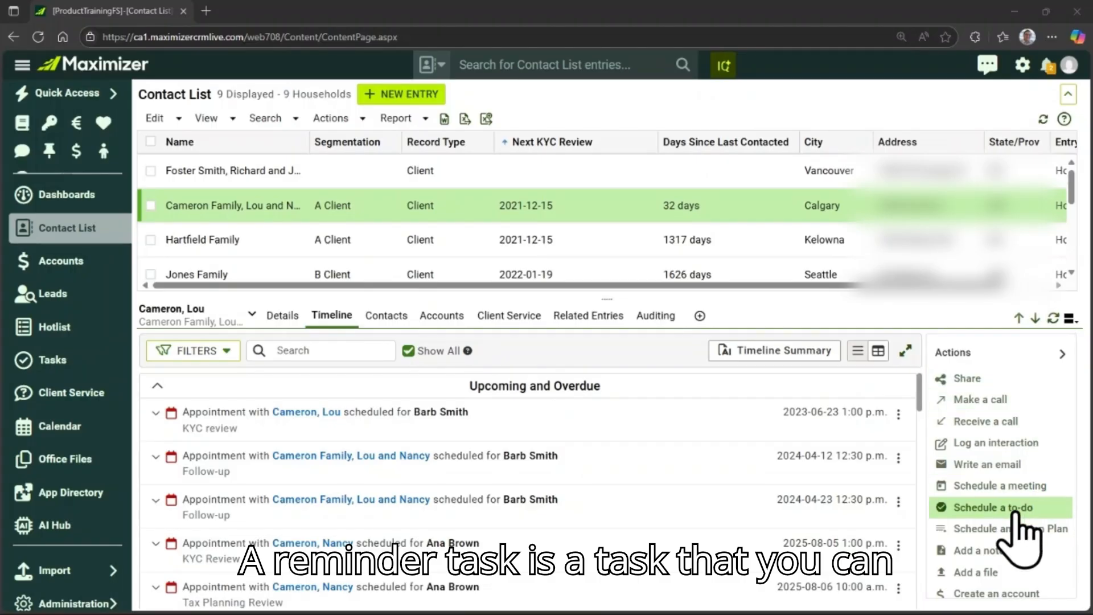
Step: Create a reminder to-do without an associated contact by removing the Task with entry, and begin its subject with "Call to"
{"action": "left_click", "coordinate": [1016, 509]}
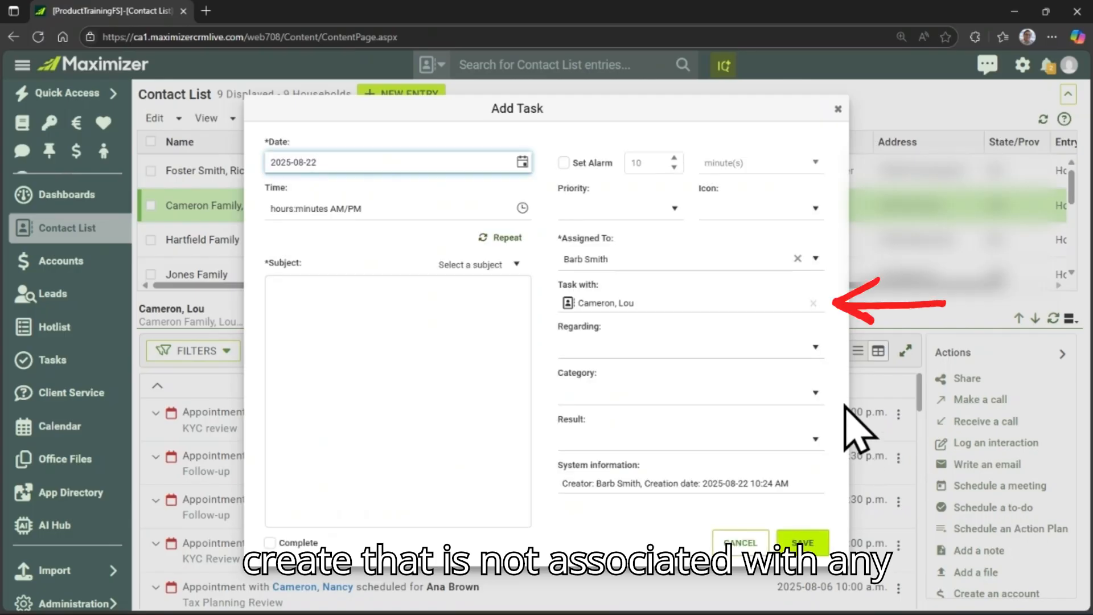
{"action": "left_click", "coordinate": [813, 303]}
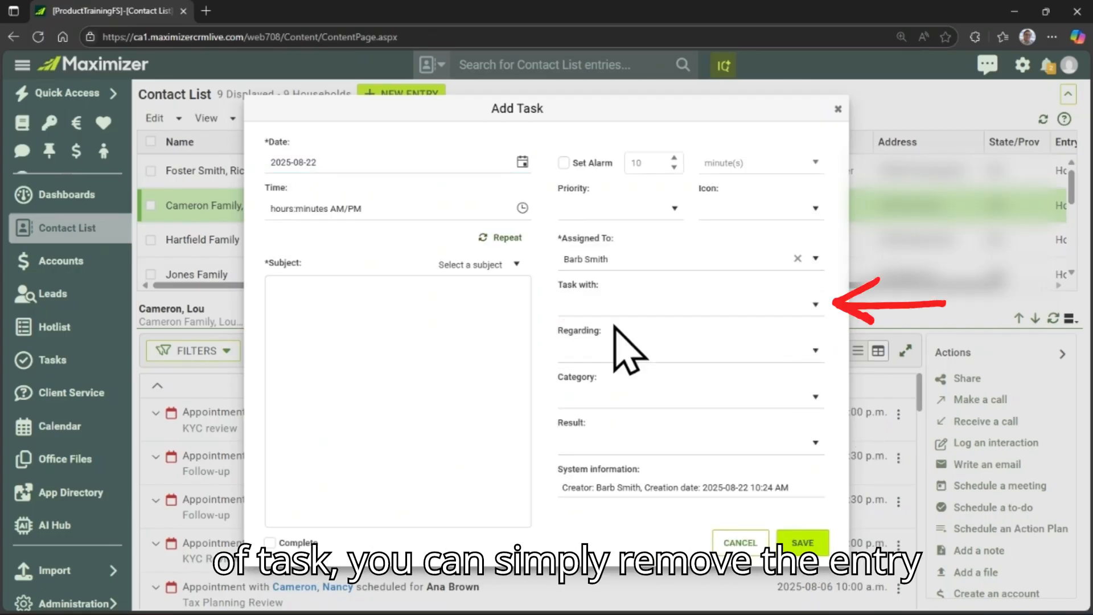
{"action": "left_click", "coordinate": [383, 301]}
{"action": "type", "text": "Ca"}
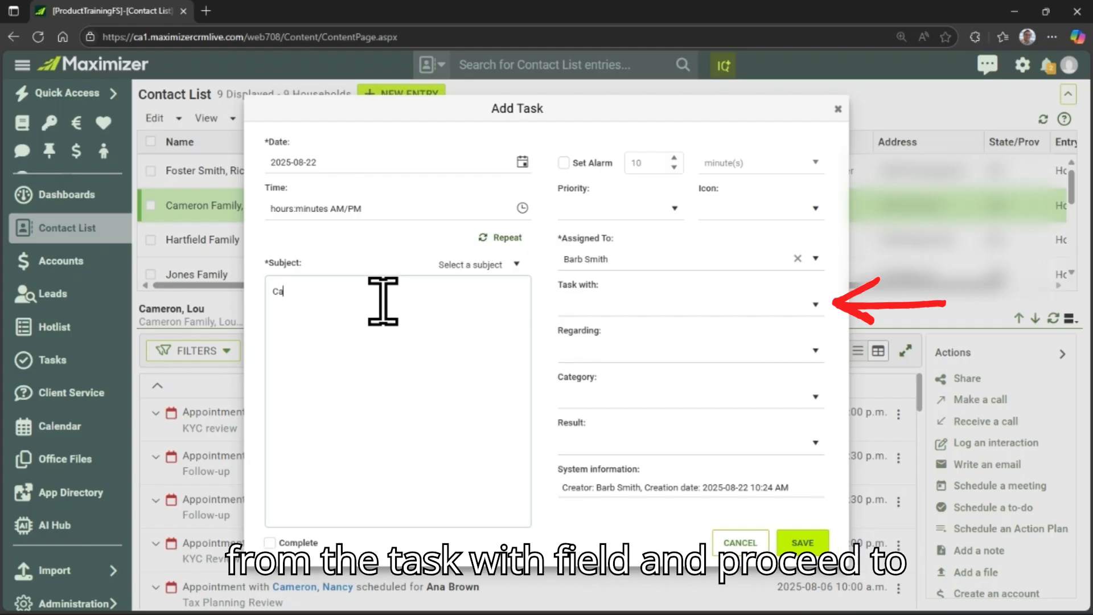
{"action": "type", "text": "ll t"}
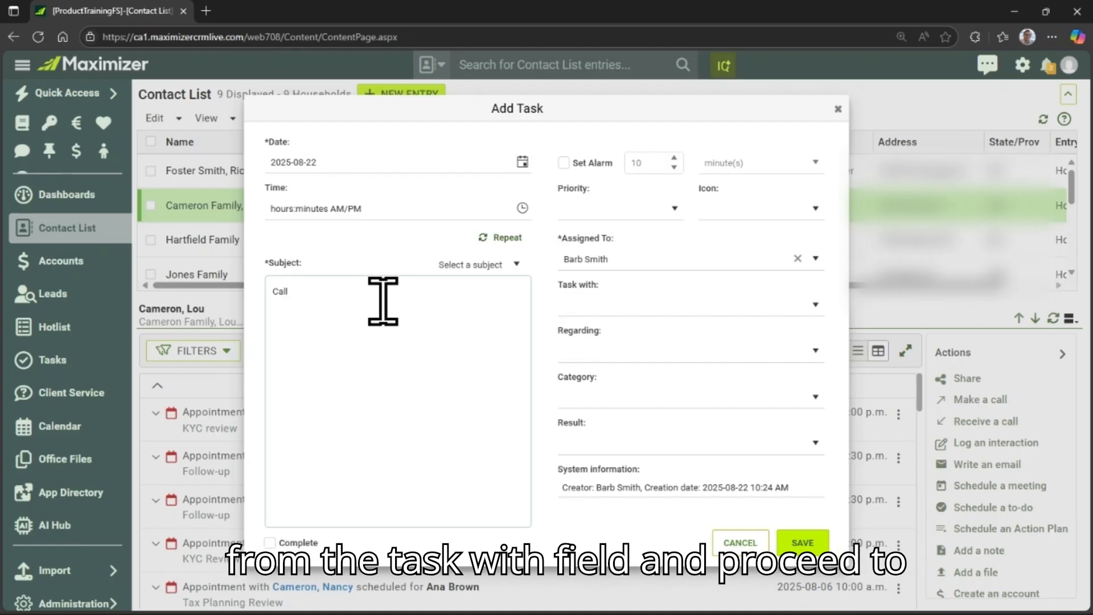
{"action": "type", "text": "o"}
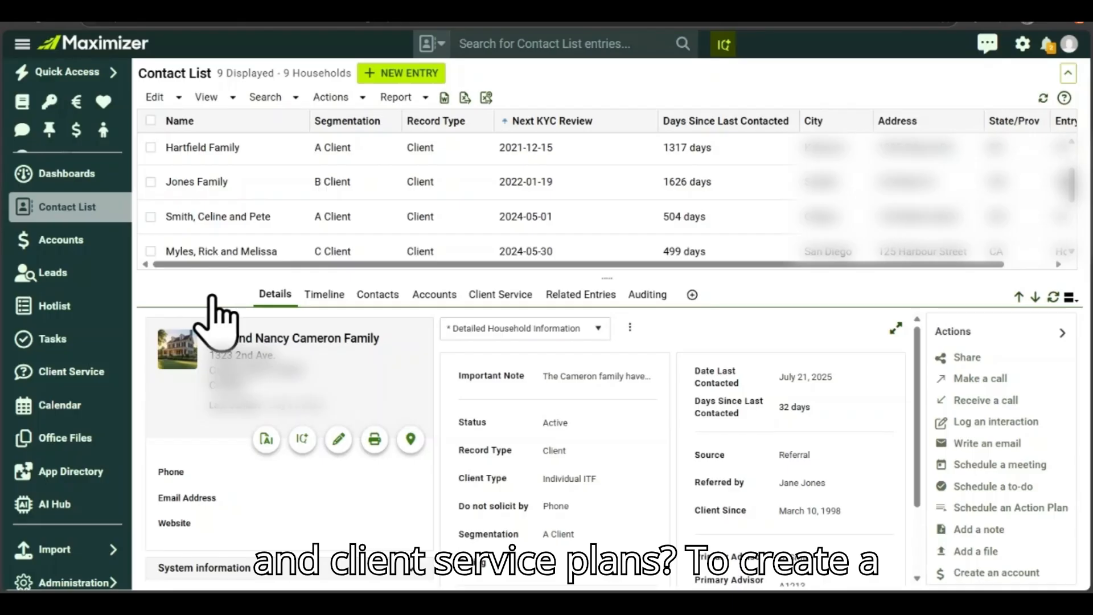
Step: Open the second lead in the Leads list and start scheduling a to-do for it
{"action": "left_click", "coordinate": [75, 273]}
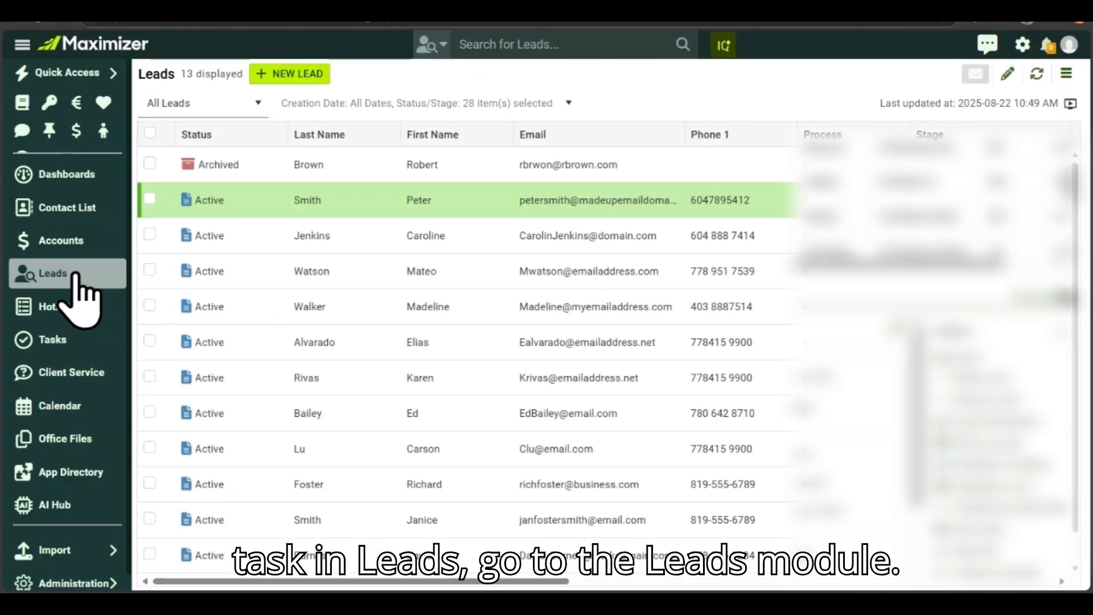
{"action": "left_click", "coordinate": [410, 204]}
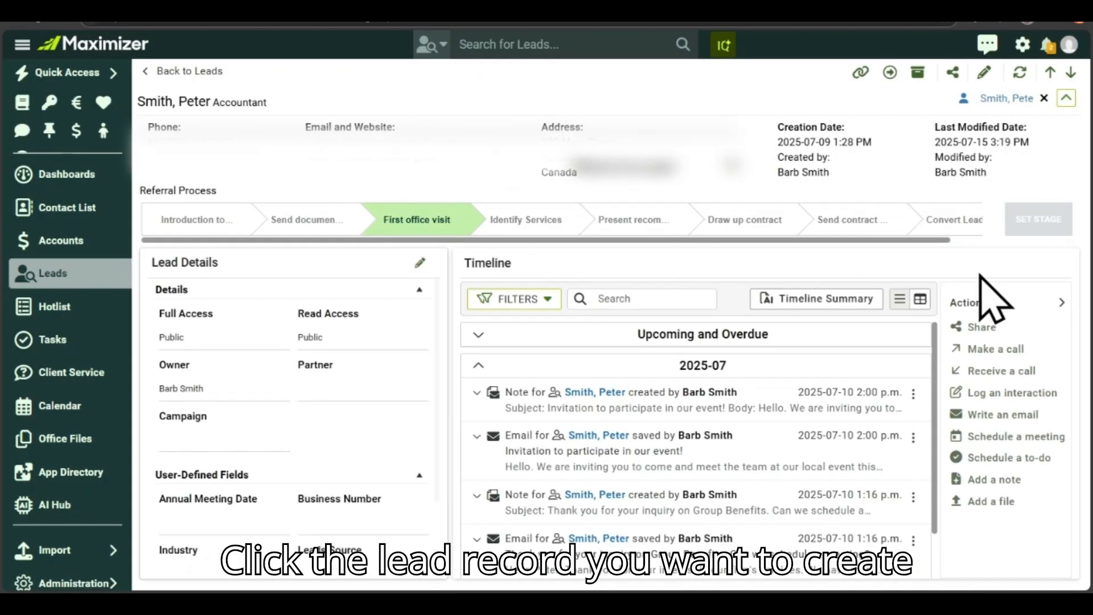
{"action": "left_click", "coordinate": [1020, 458]}
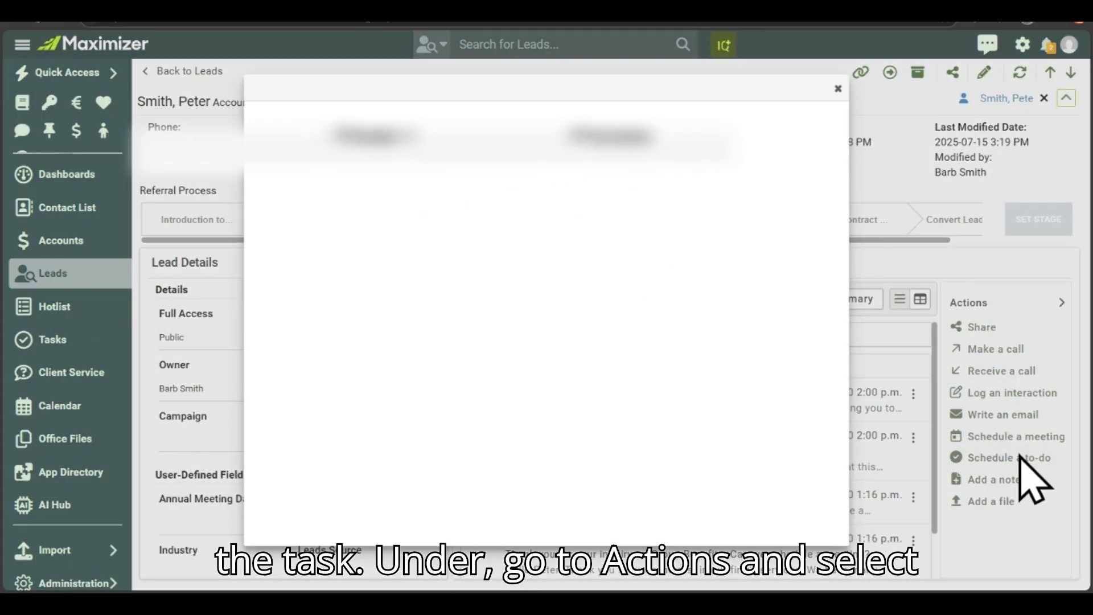
Step: Set the lead task's date to 2025-08-28 and its time to 10:30 AM, and open the predefined subject choices
{"action": "left_click", "coordinate": [520, 141]}
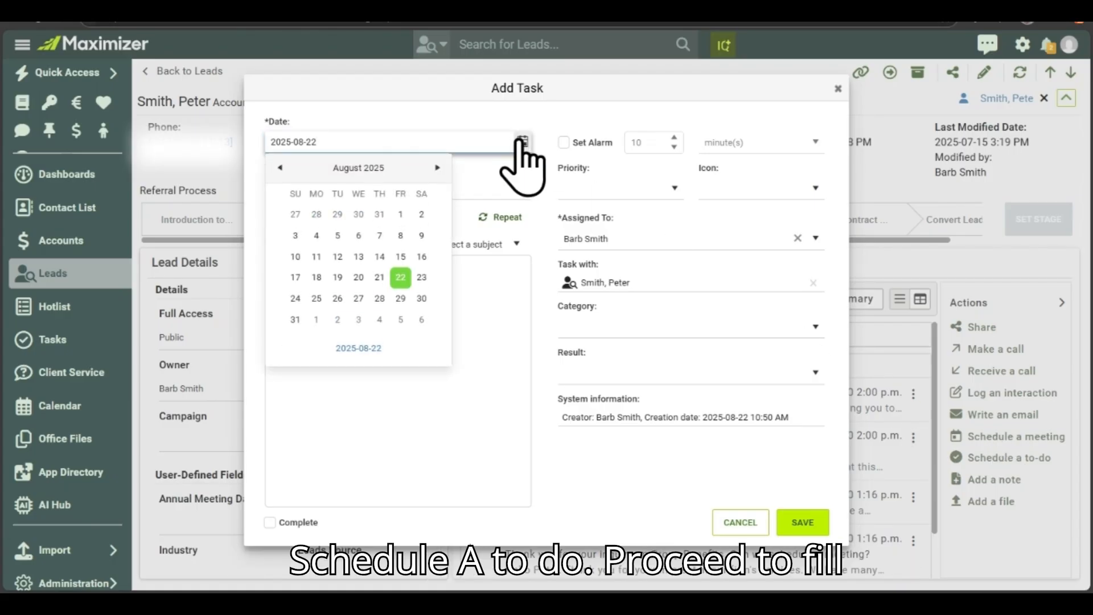
{"action": "left_click", "coordinate": [381, 301]}
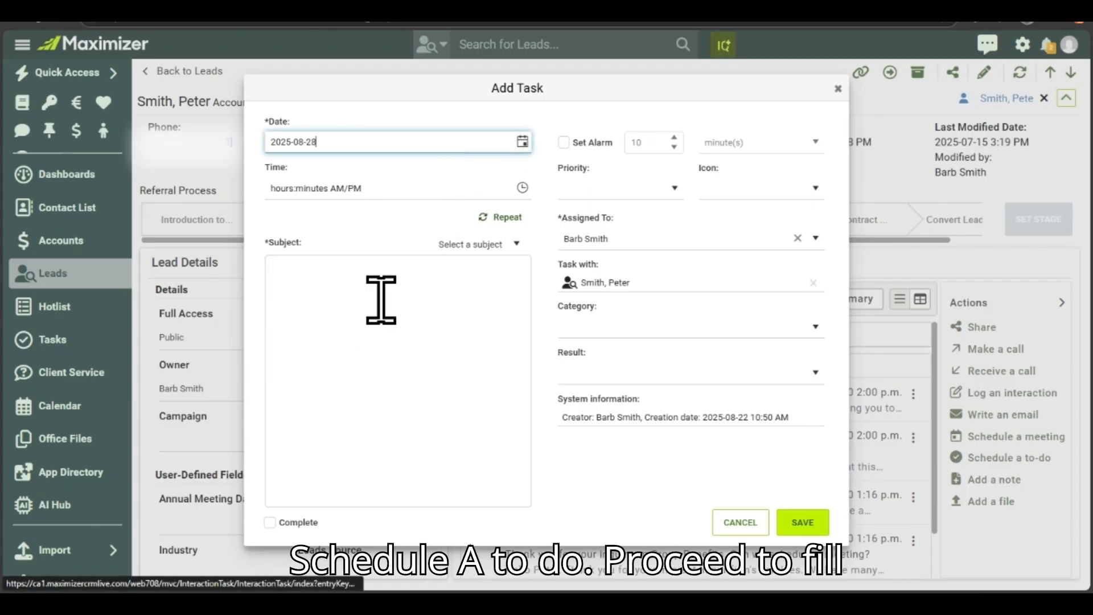
{"action": "left_click", "coordinate": [522, 188]}
{"action": "left_click", "coordinate": [441, 256]}
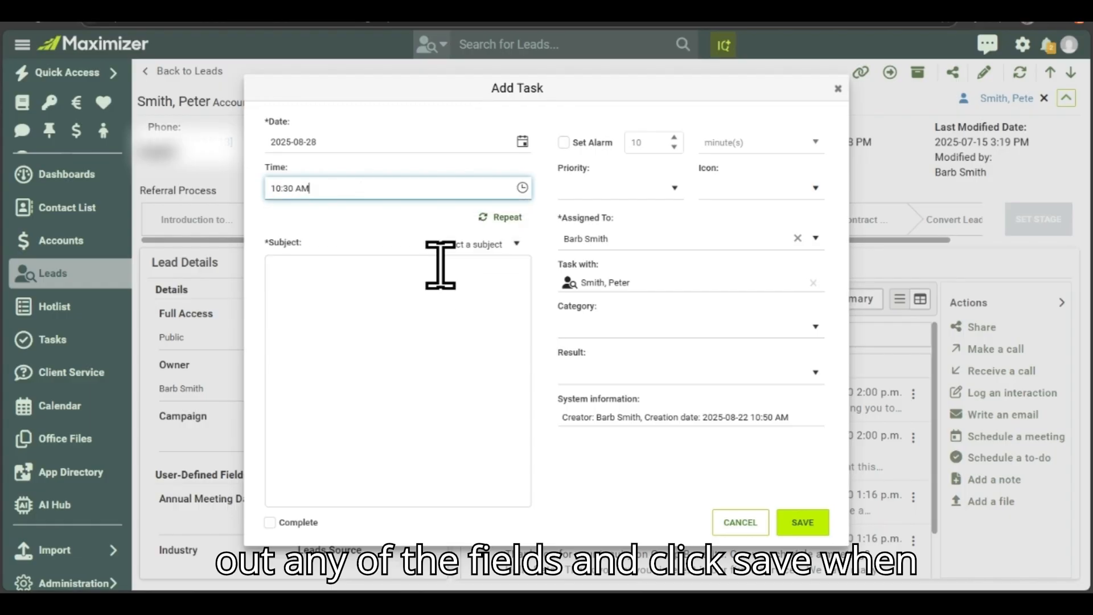
{"action": "left_click", "coordinate": [517, 244]}
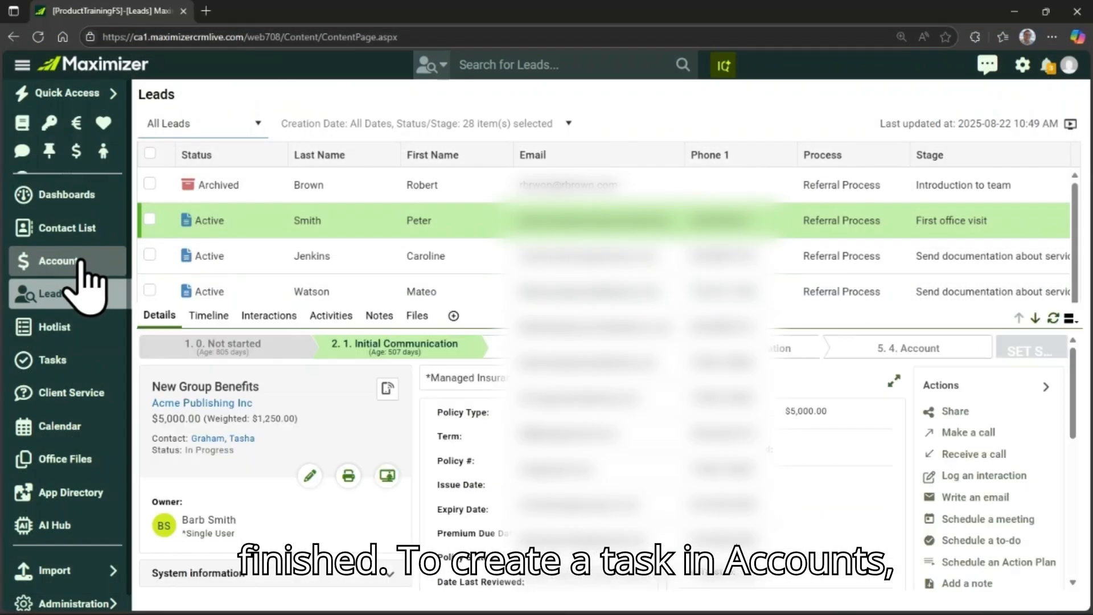
Step: Select the $12,000.00 Personal Insurance - Health & Dental account in Accounts and start scheduling a to-do for it
{"action": "left_click", "coordinate": [82, 261]}
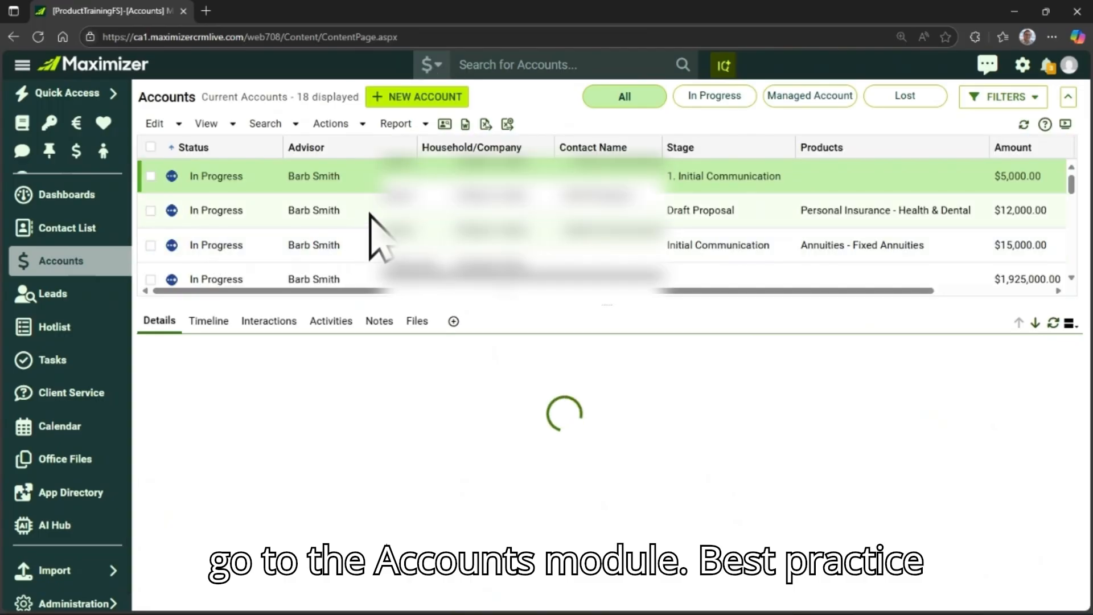
{"action": "left_click", "coordinate": [372, 215]}
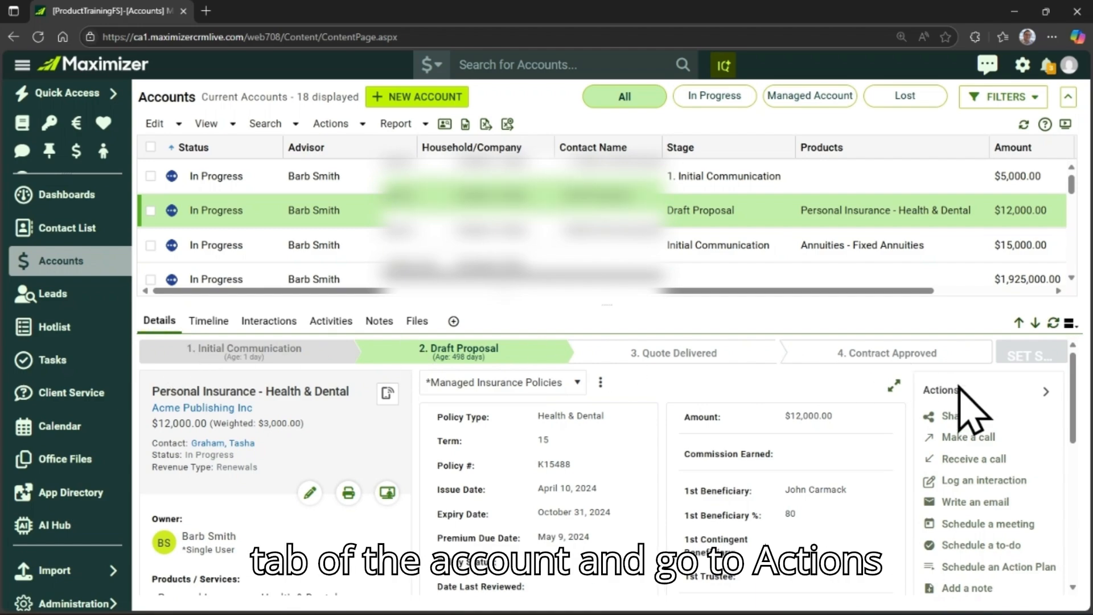
{"action": "left_click", "coordinate": [1002, 545]}
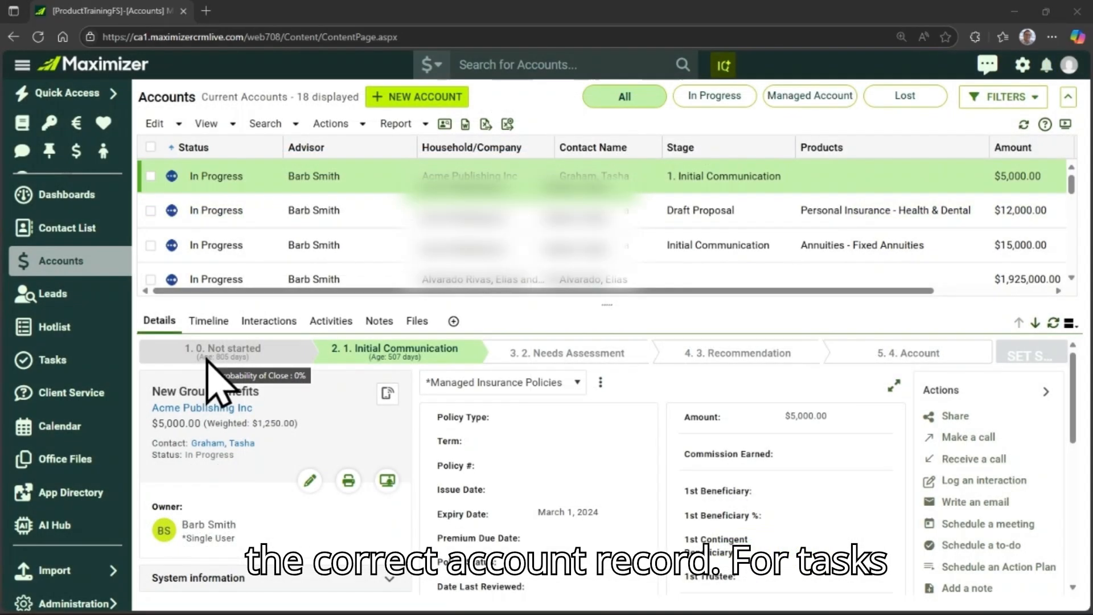
Step: Select the third plan in the Client Service list, a Client Profile - 2020 plan, and start scheduling a to-do for it
{"action": "left_click", "coordinate": [71, 394]}
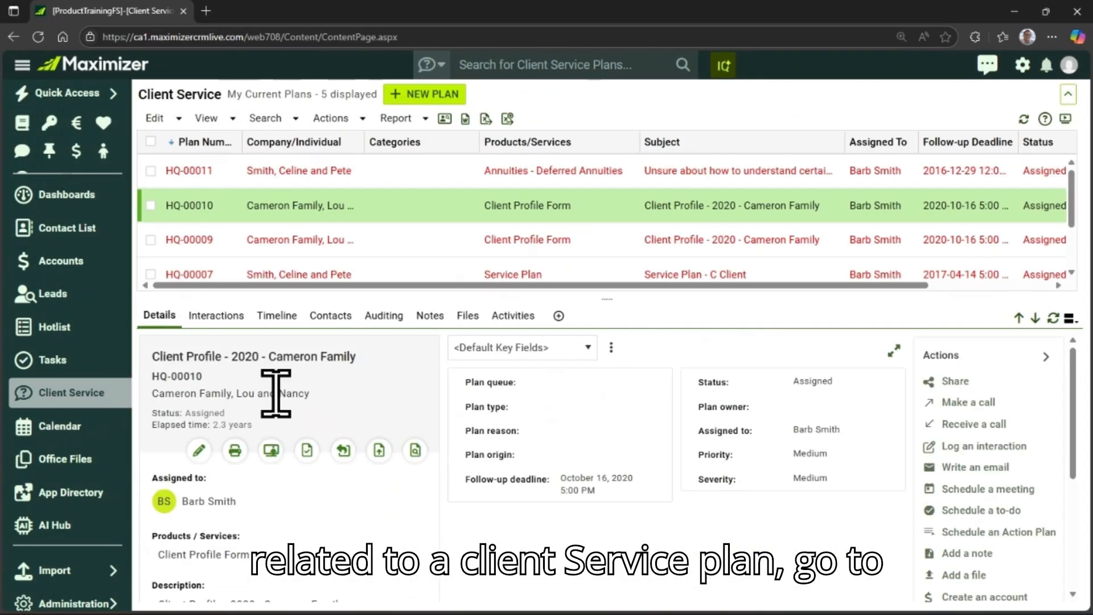
{"action": "left_click", "coordinate": [375, 244]}
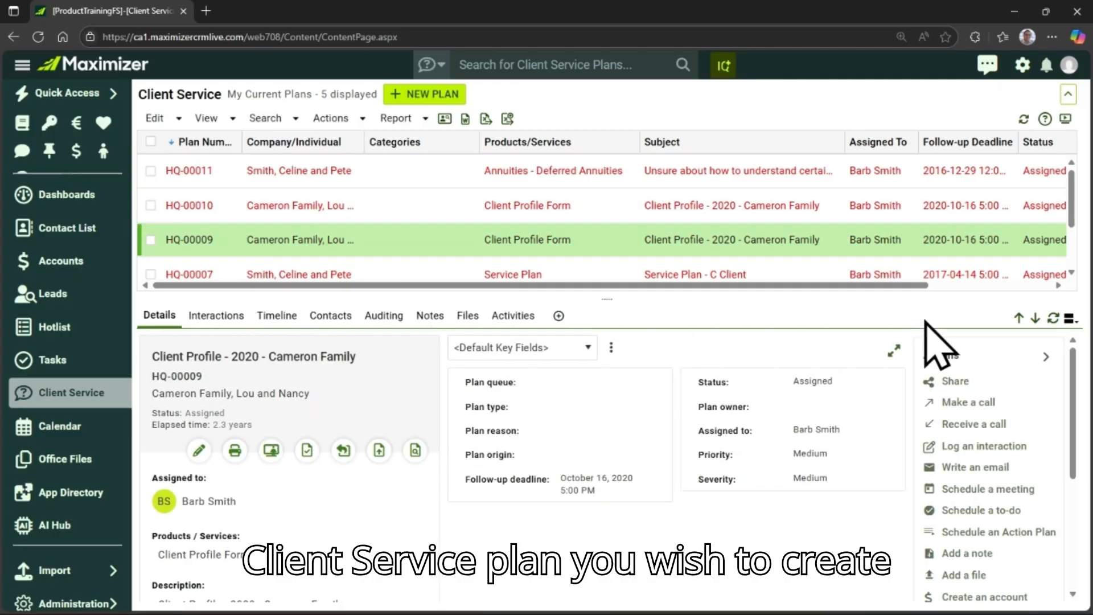
{"action": "left_click", "coordinate": [990, 514]}
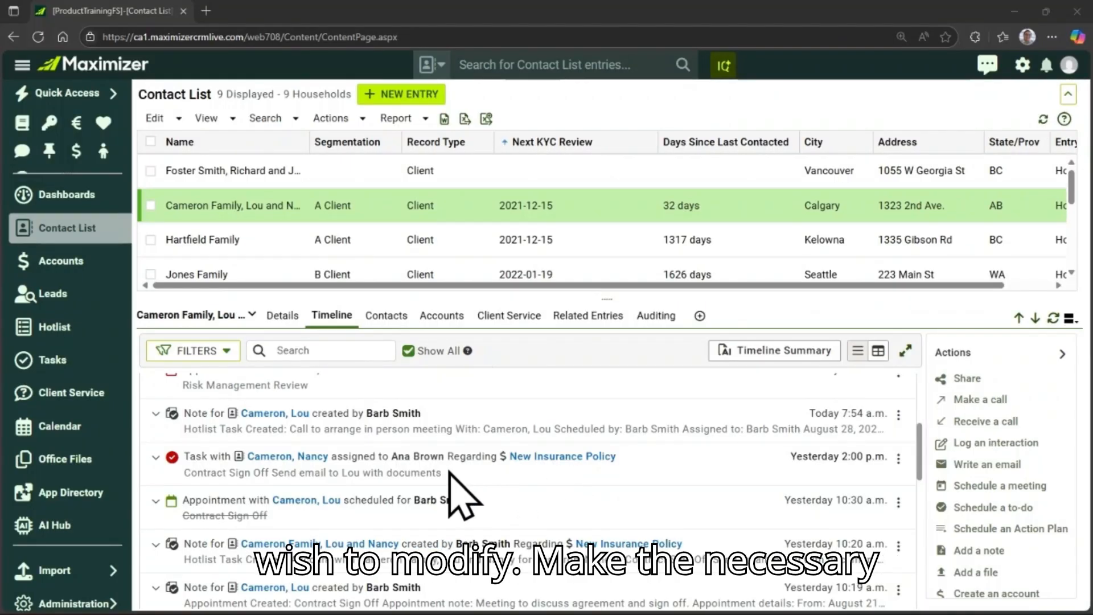
Step: Open the Contract Sign Off task in the family's contact timeline, set its date to 2025-08-28 and save it
{"action": "double_click", "coordinate": [456, 485]}
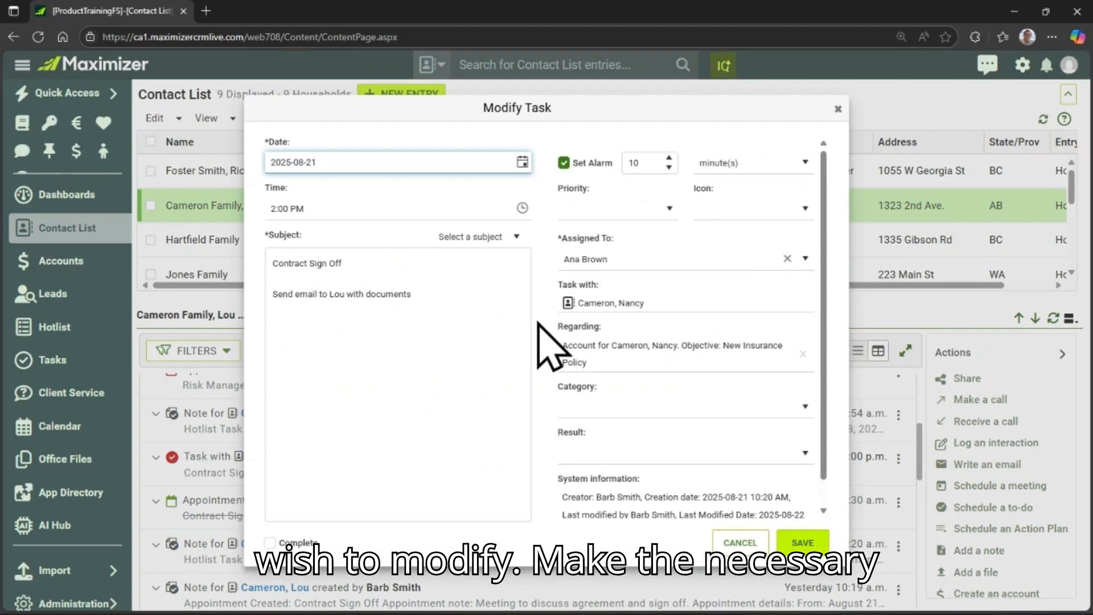
{"action": "left_click", "coordinate": [522, 161]}
{"action": "left_click", "coordinate": [383, 315]}
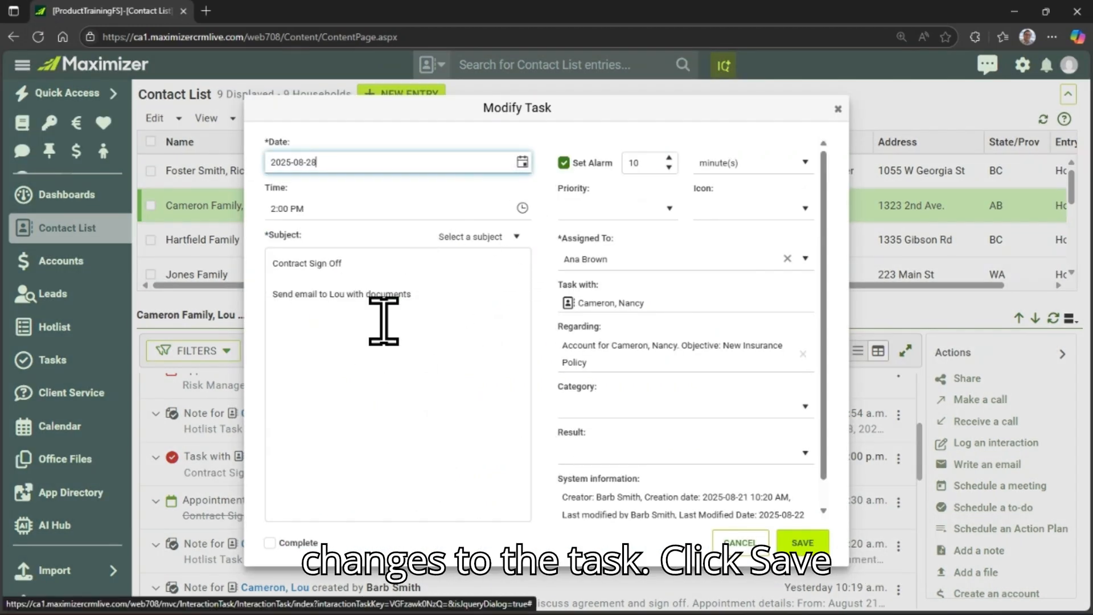
{"action": "left_click", "coordinate": [803, 544]}
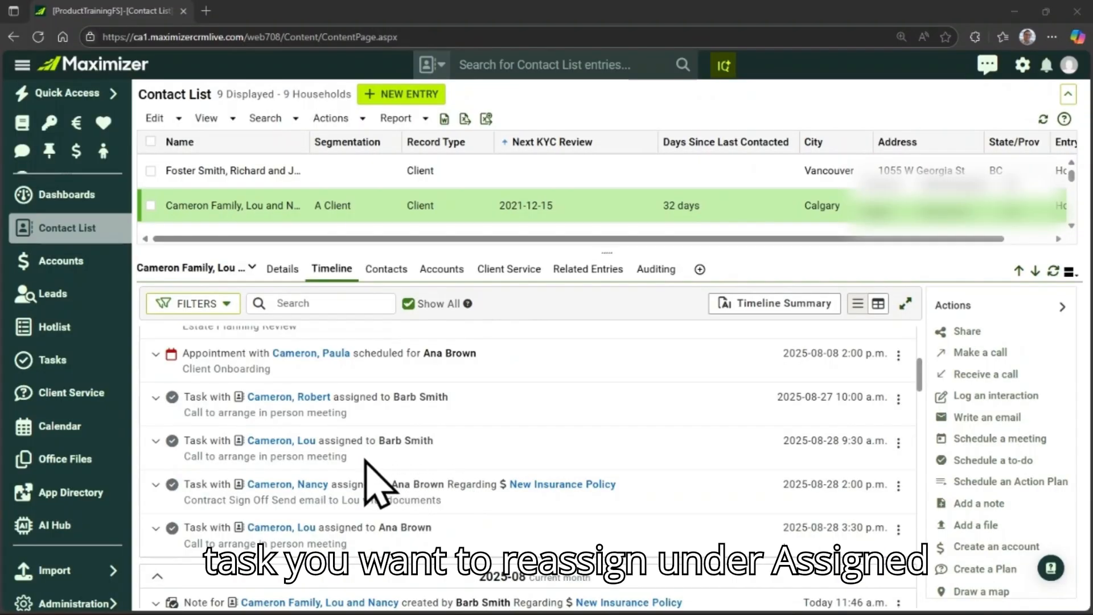
Step: Reassign the 9:30 AM "Call to arrange in person meeting" task of 2025-08-28 to the user offered in All Users, and save it
{"action": "left_click", "coordinate": [335, 457]}
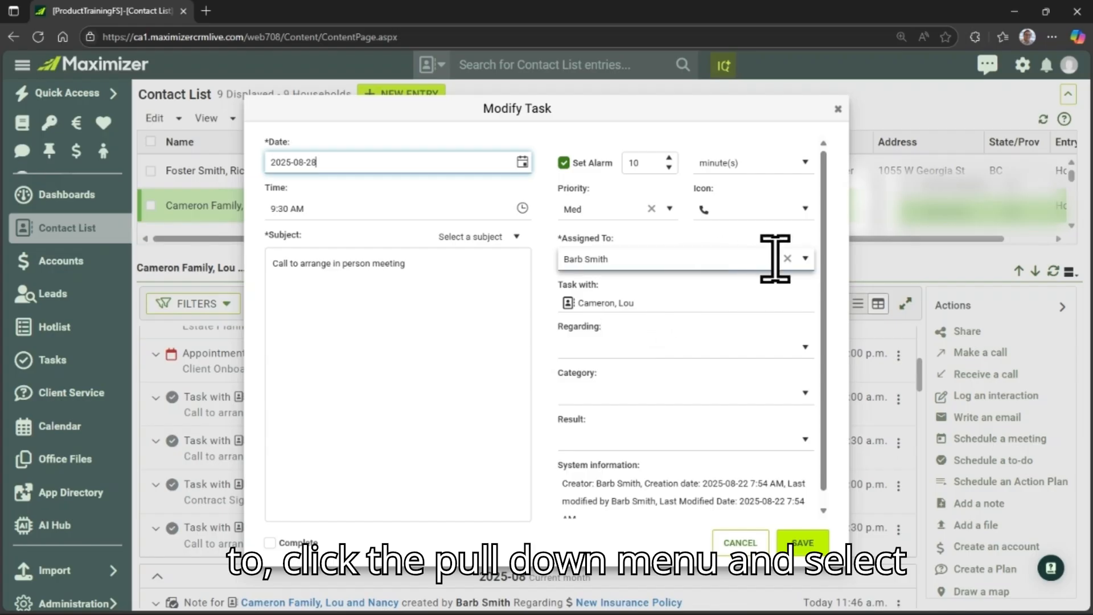
{"action": "left_click", "coordinate": [805, 259]}
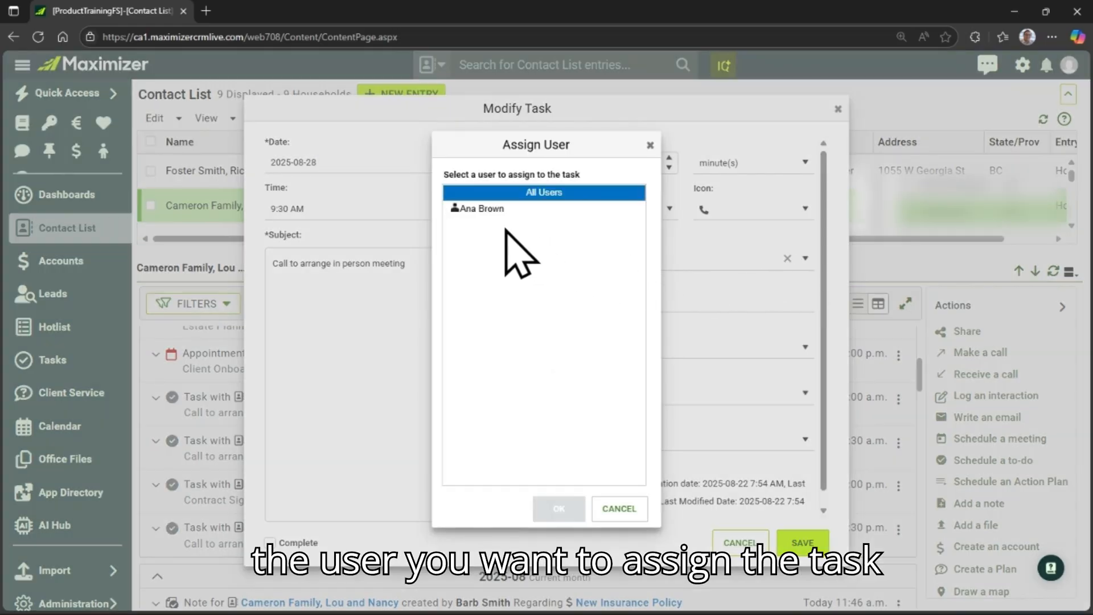
{"action": "left_click", "coordinate": [485, 209]}
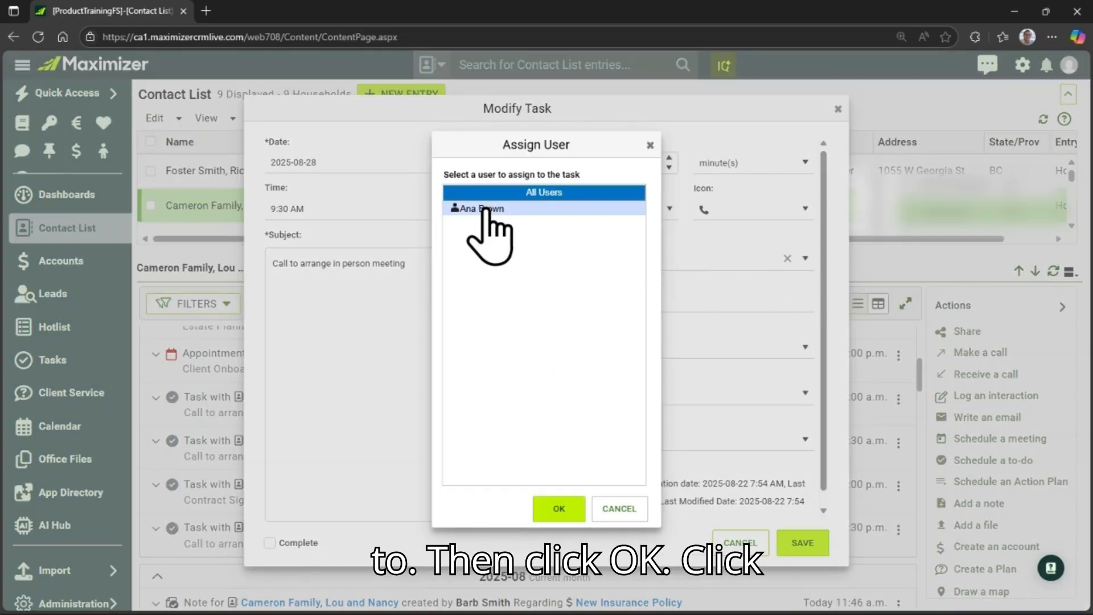
{"action": "left_click", "coordinate": [559, 510]}
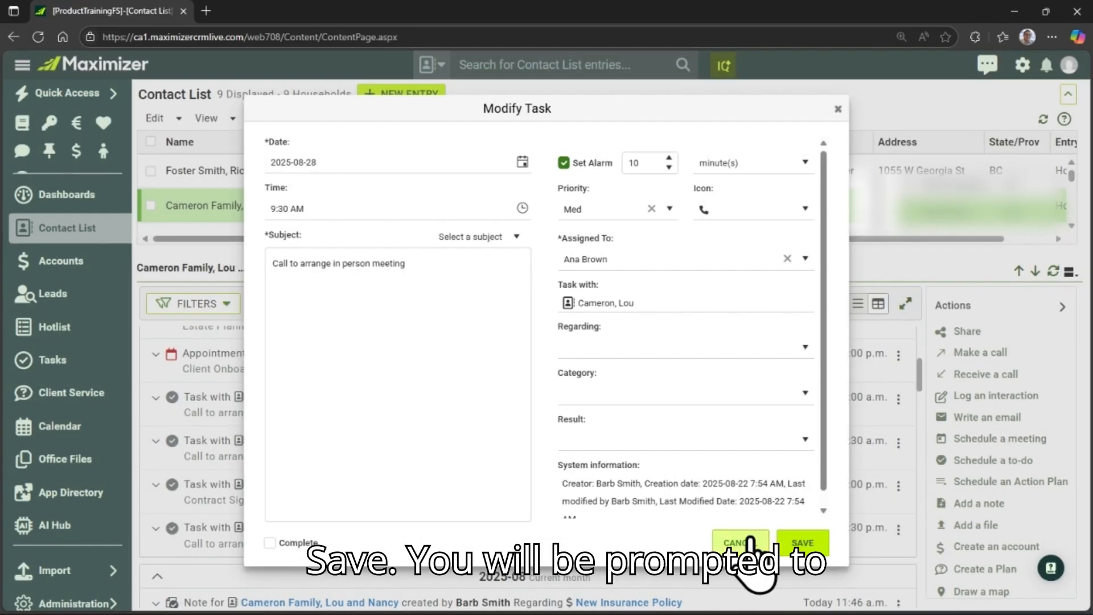
{"action": "left_click", "coordinate": [810, 539]}
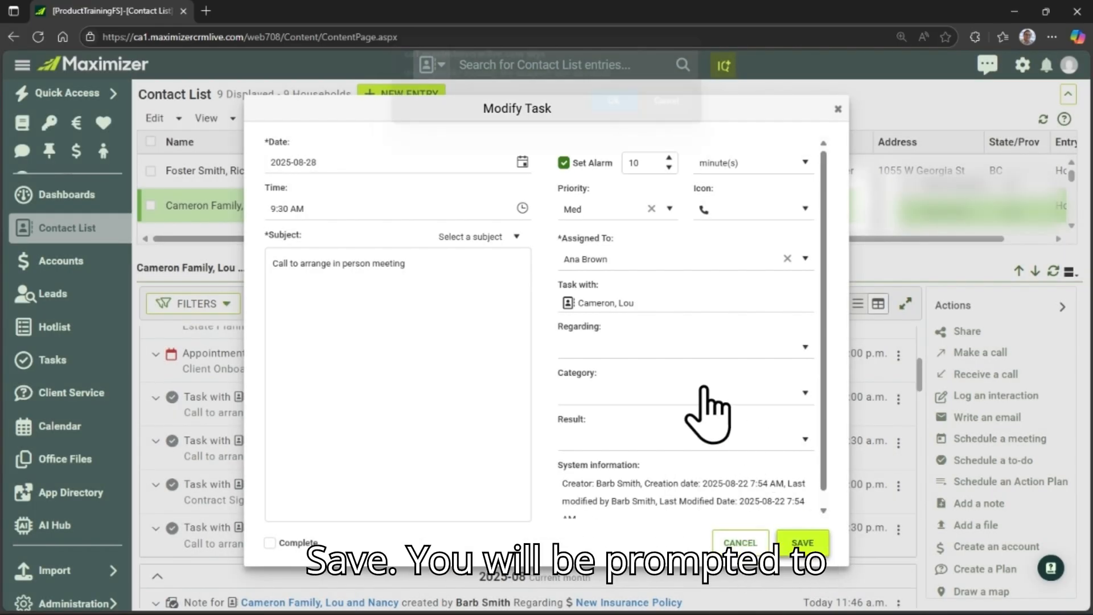
Step: Agree to notify the newly assigned user and send the prepared "Hotlist Task Modified - Call to arrange in person meeting" email
{"action": "left_click", "coordinate": [609, 112]}
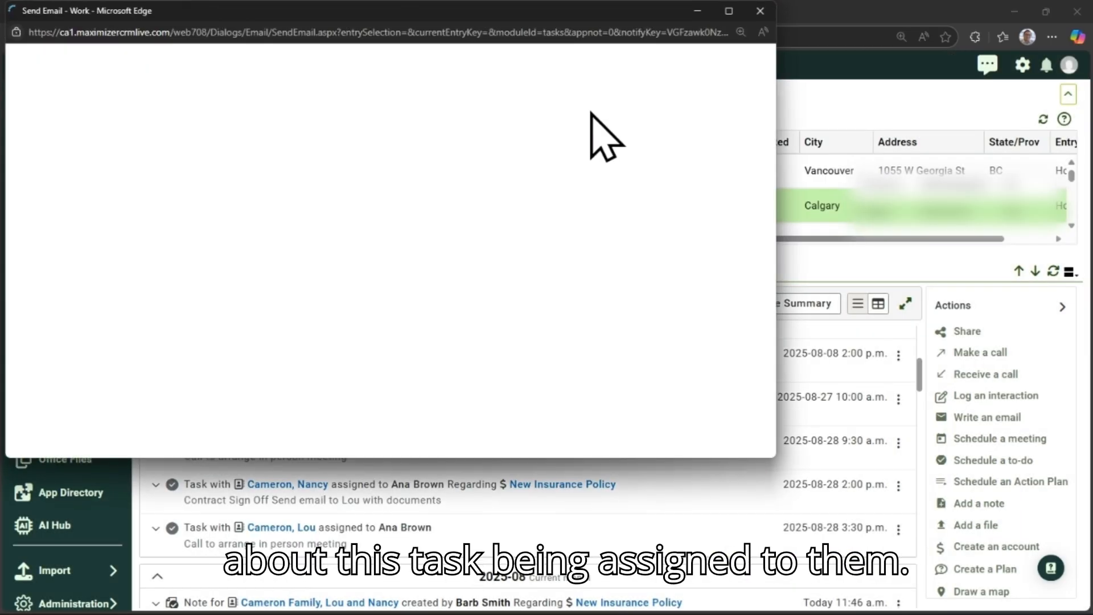
{"action": "left_click_drag", "start_coordinate": [512, 37], "coordinate": [653, 120]}
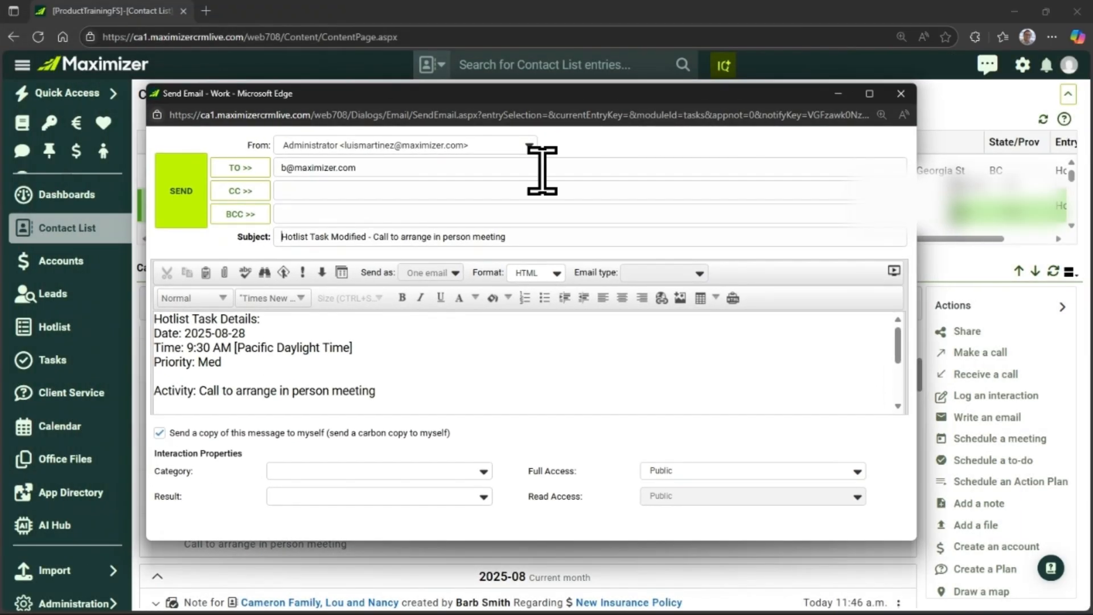
{"action": "left_click", "coordinate": [186, 196]}
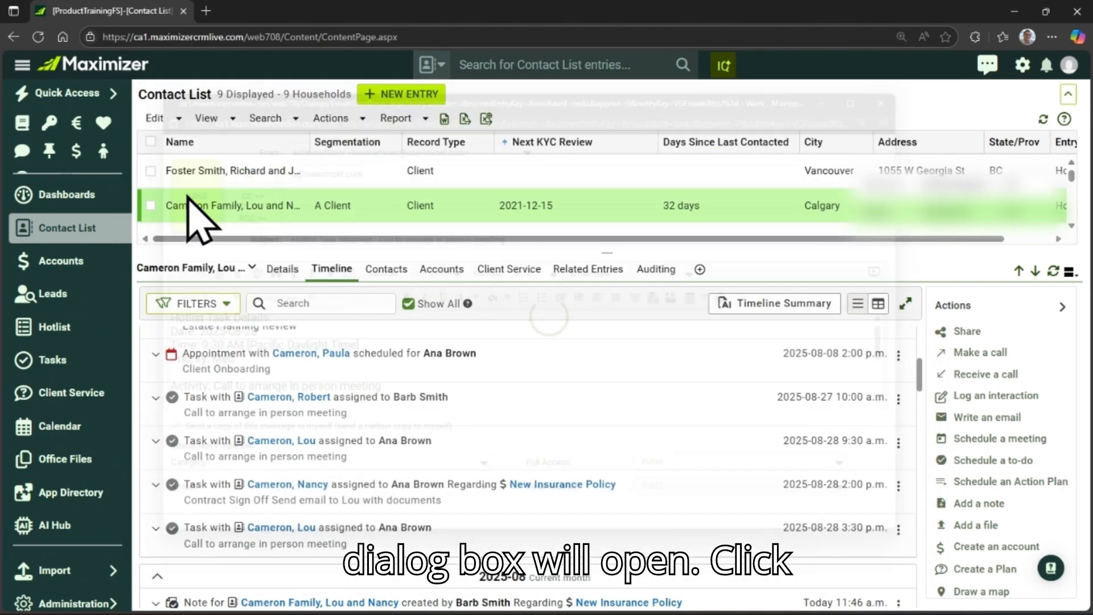